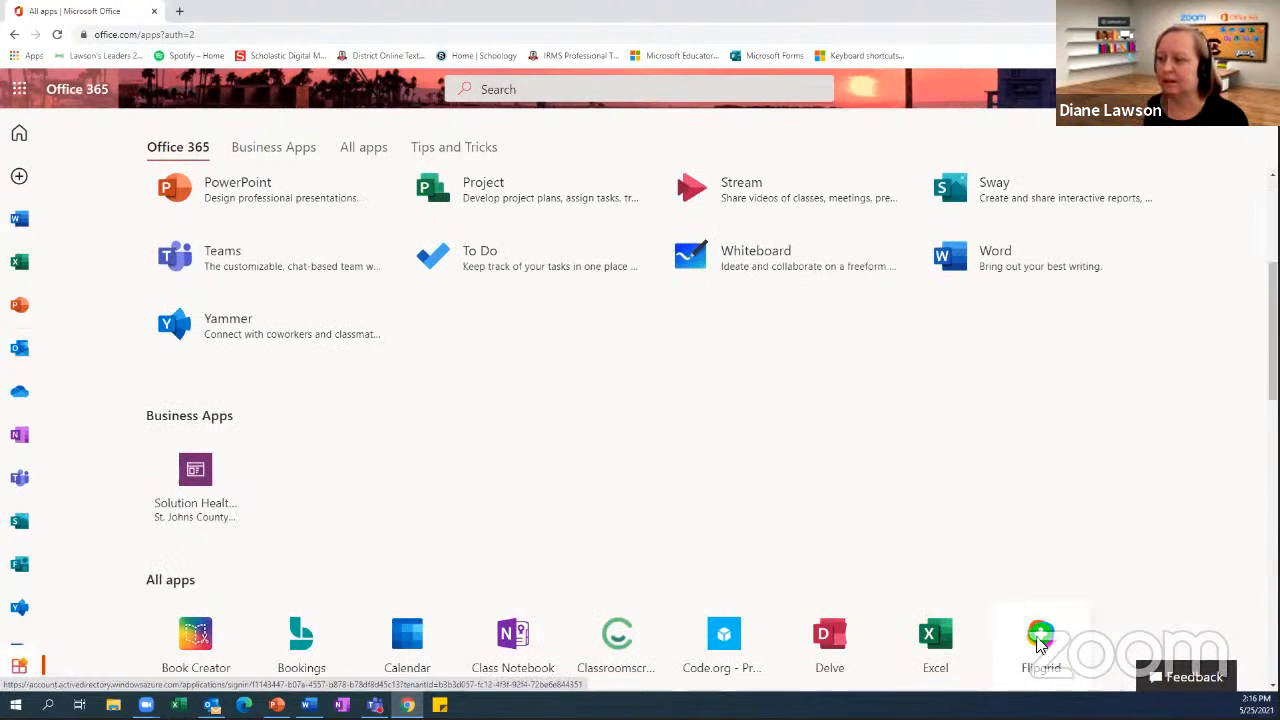
Open Flipgrid from the Office 365 apps and log in as an educator with the signed-in Microsoft account
click(1040, 643)
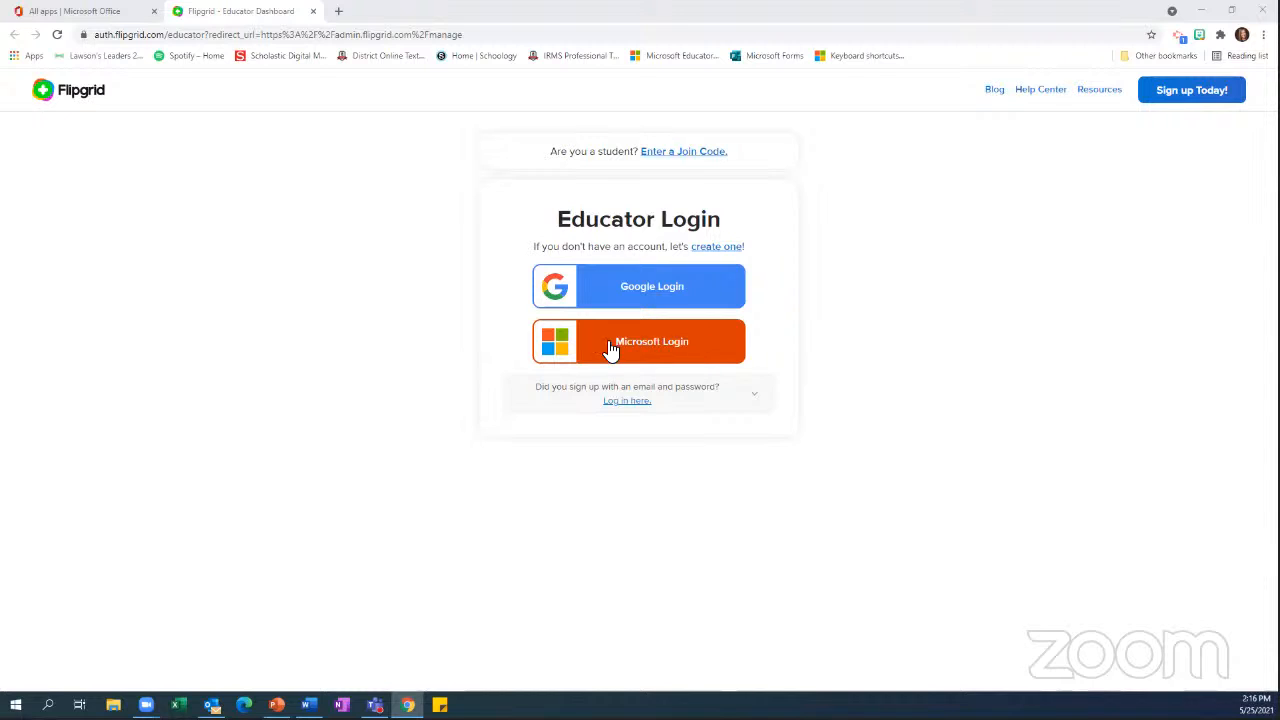
click(644, 346)
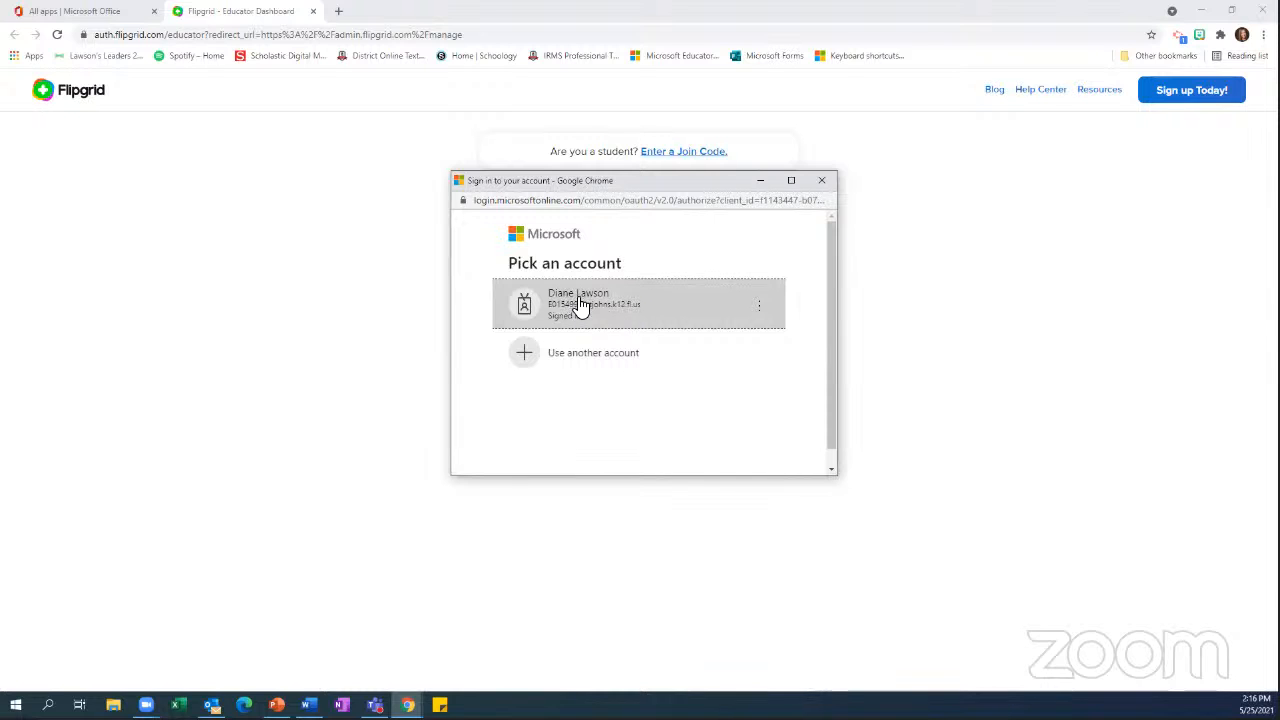
click(580, 305)
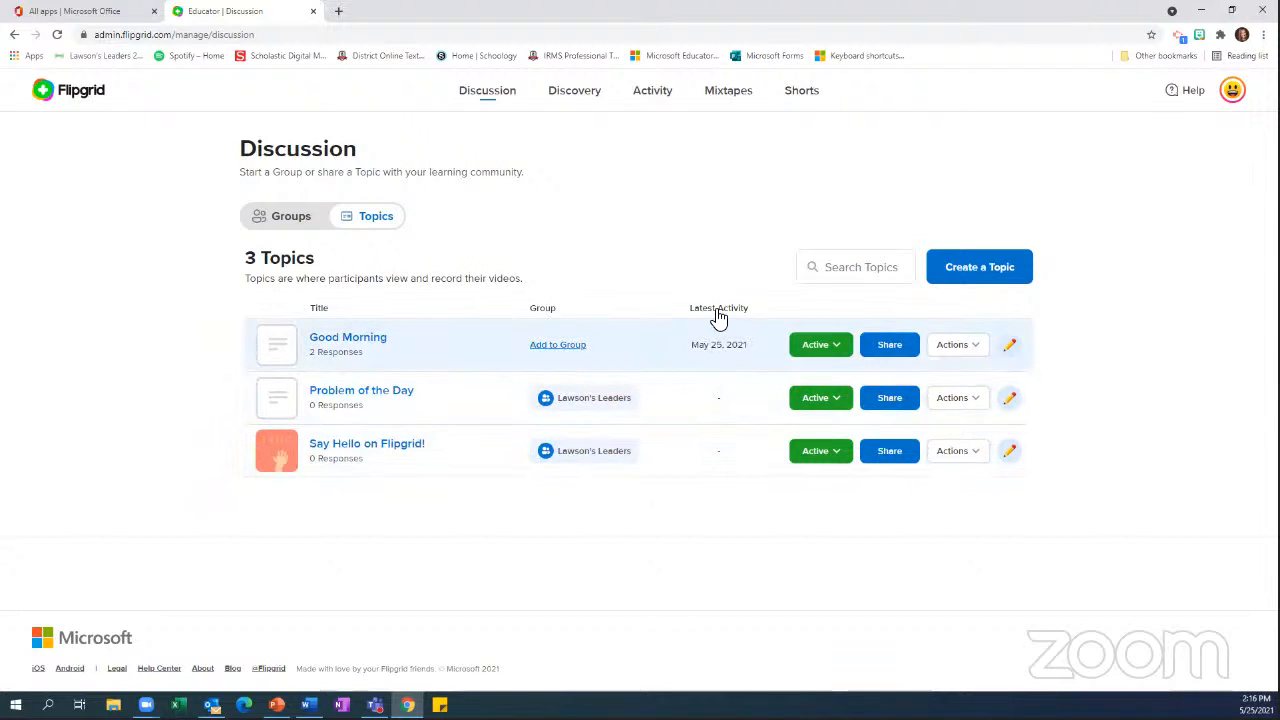
Open the Good Morning topic and play its two student video responses one after the other
click(343, 340)
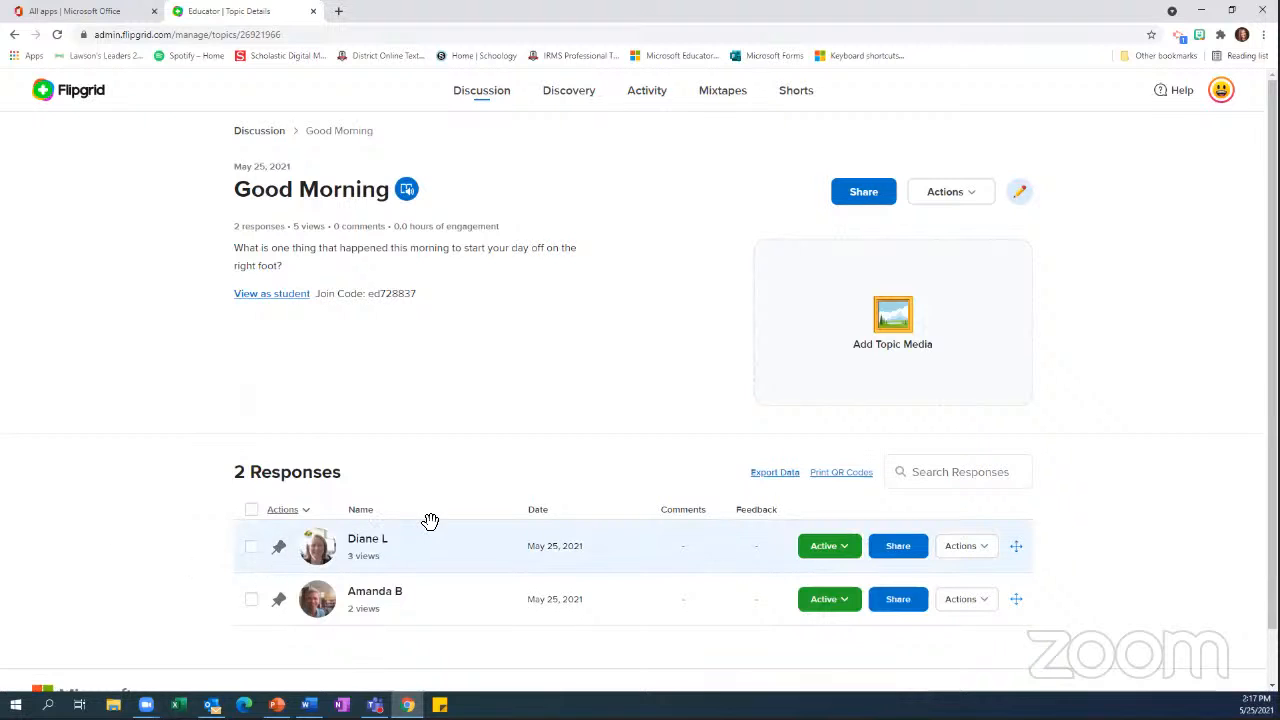
click(368, 545)
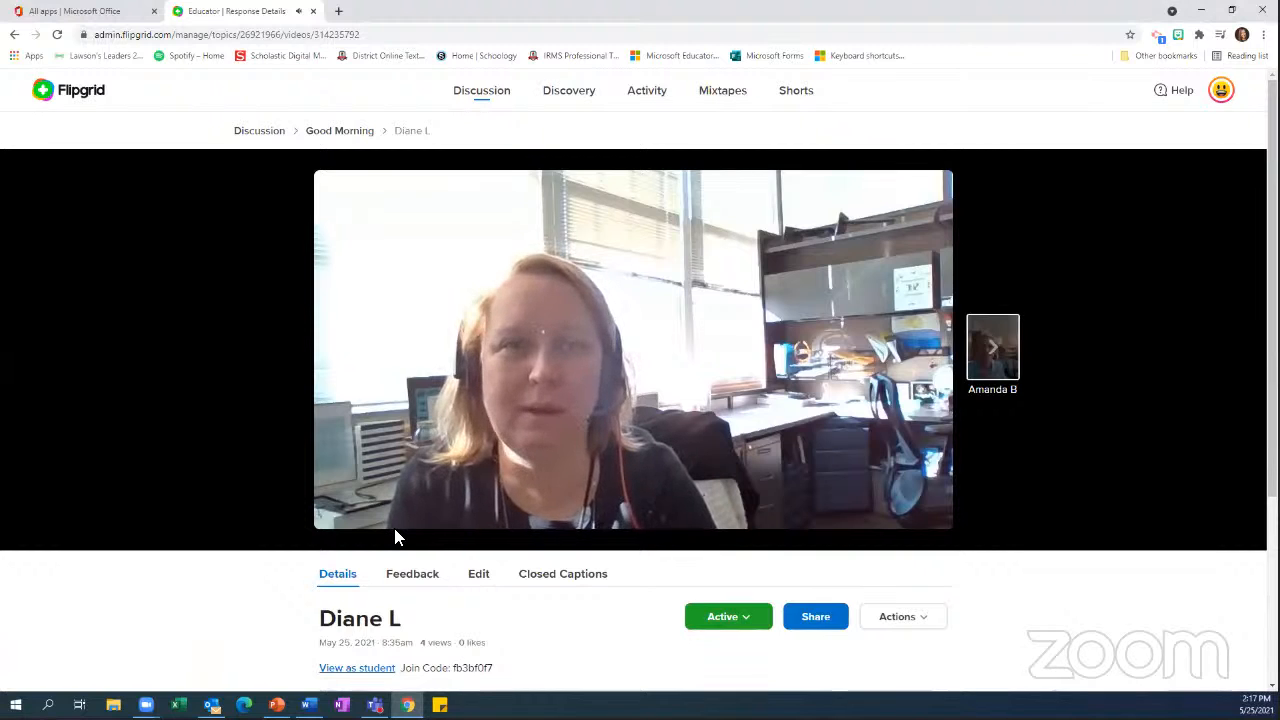
mouse_move(381, 530)
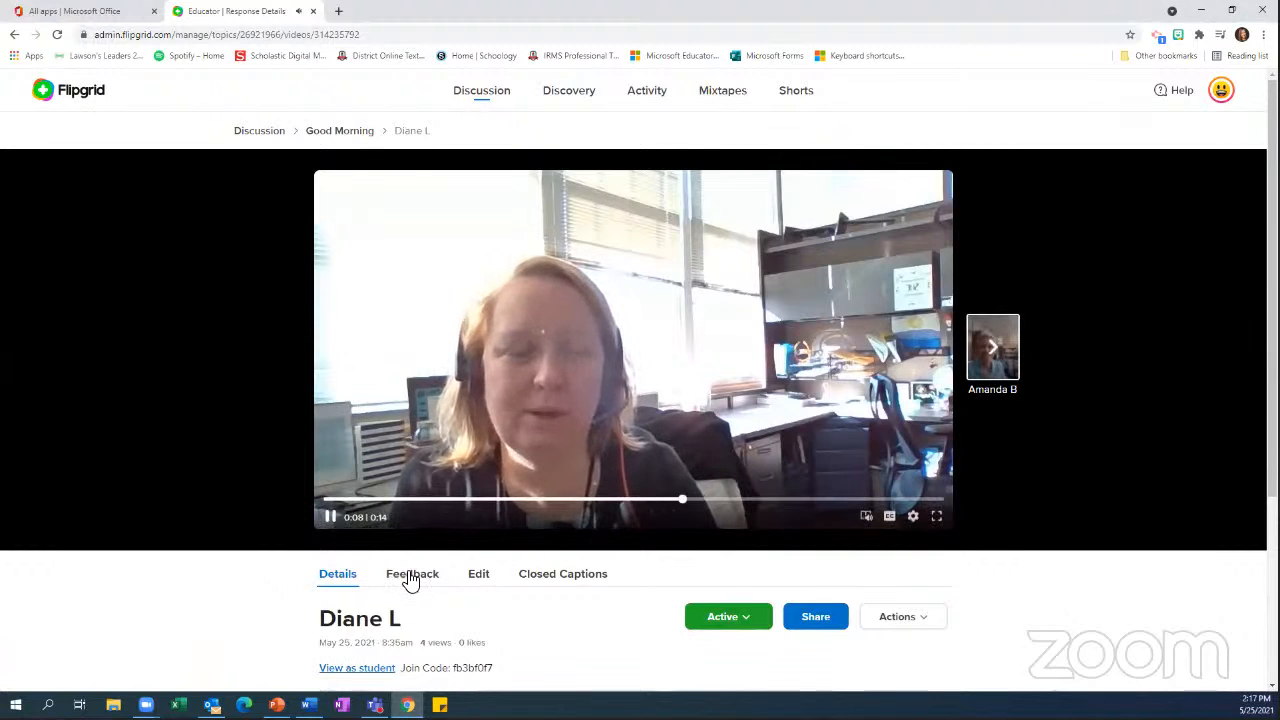
click(993, 358)
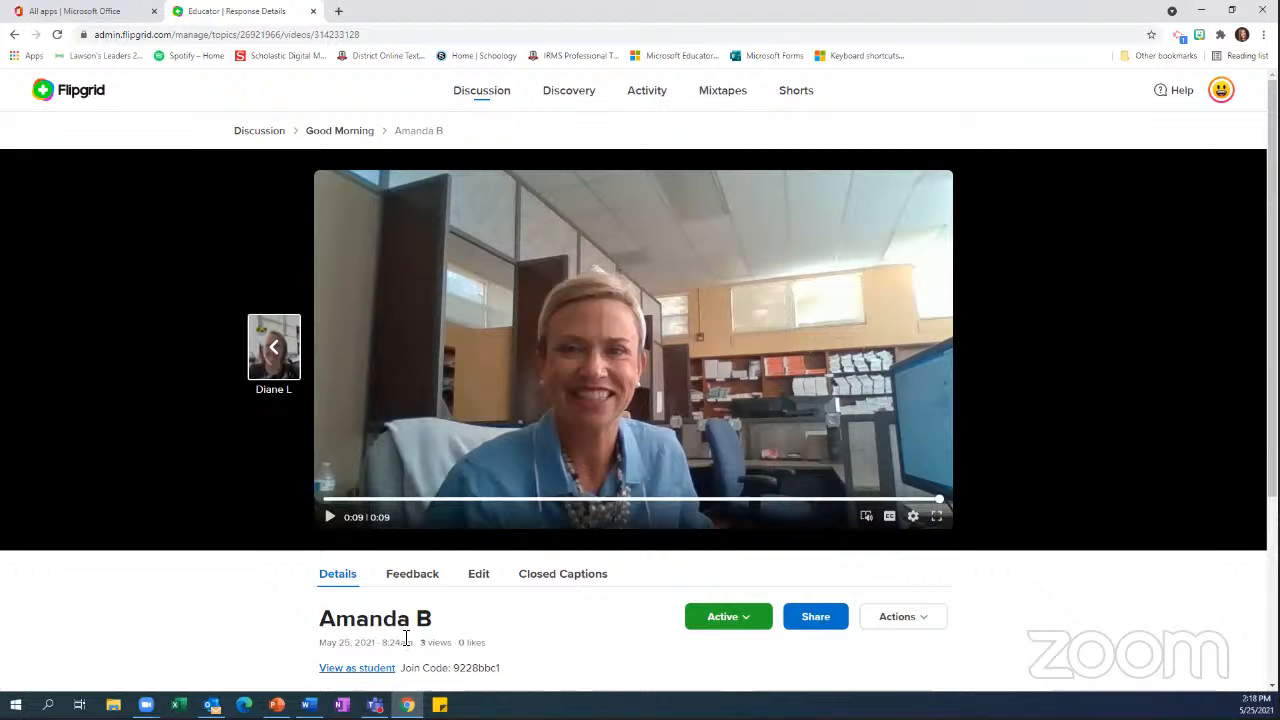
Review the feedback options for the second response, including video feedback, grading rubric and private text feedback
click(410, 580)
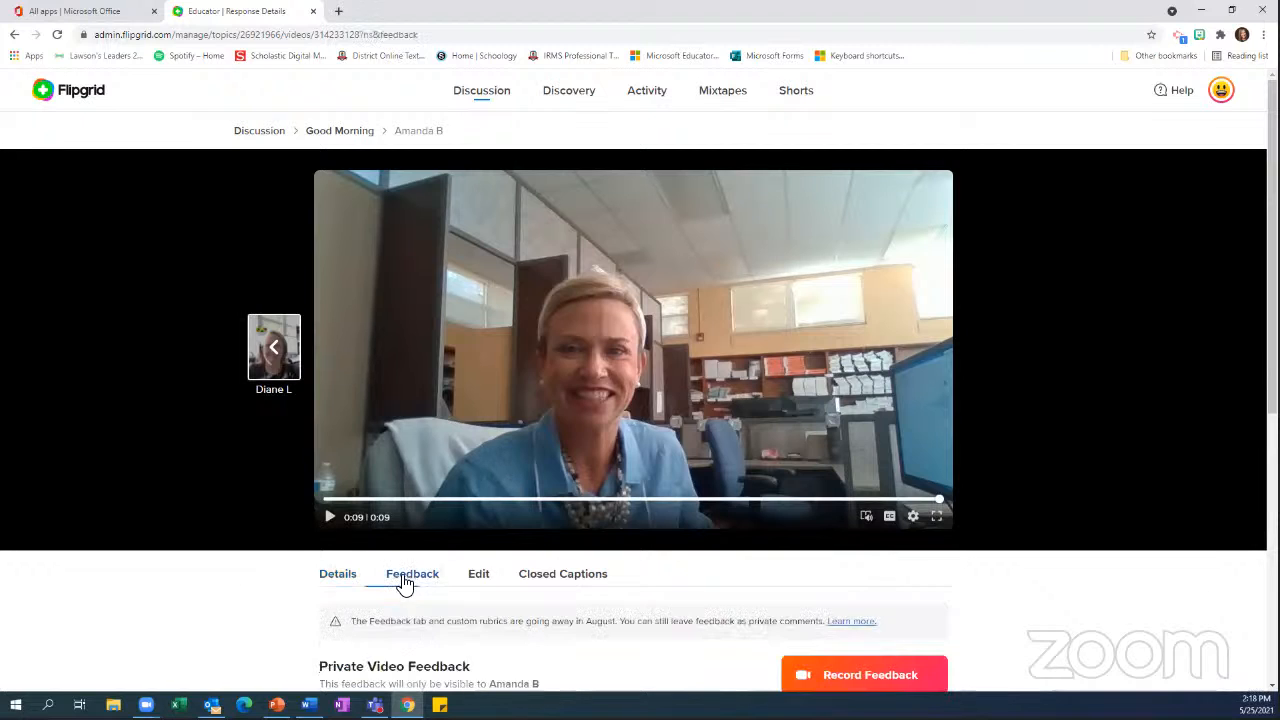
scroll(540, 625, down, 2)
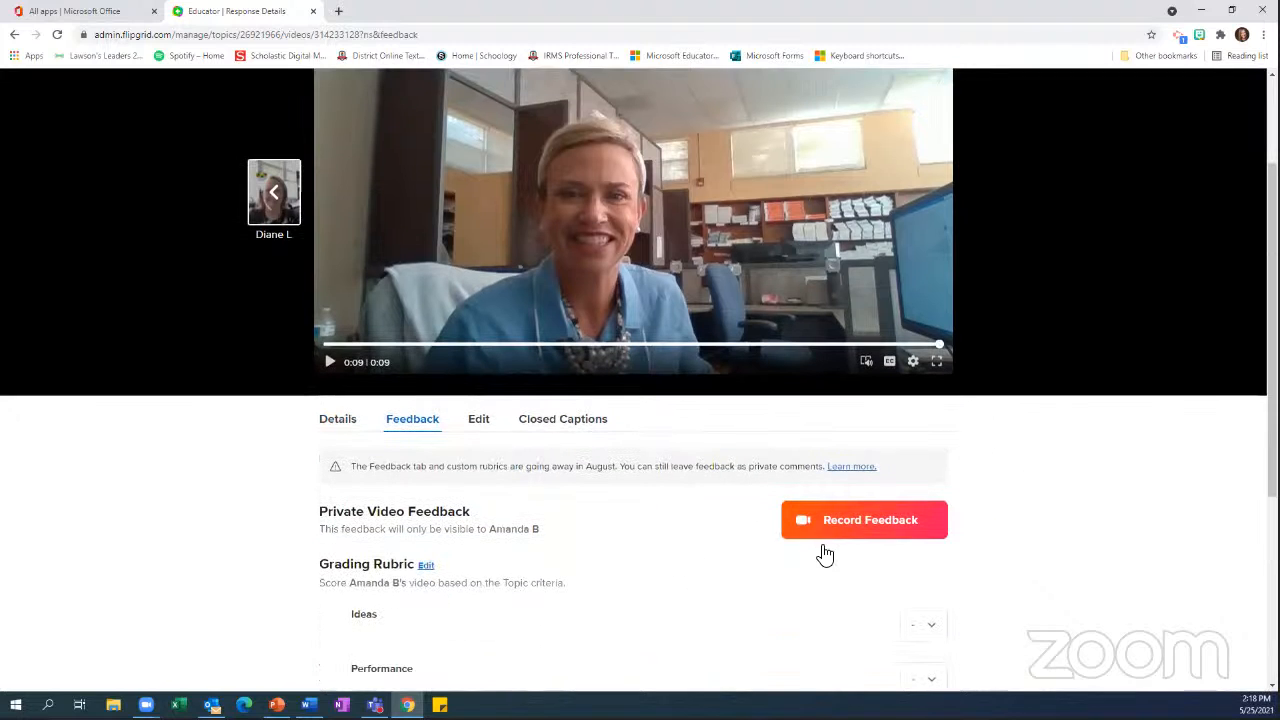
scroll(768, 606, down, 2)
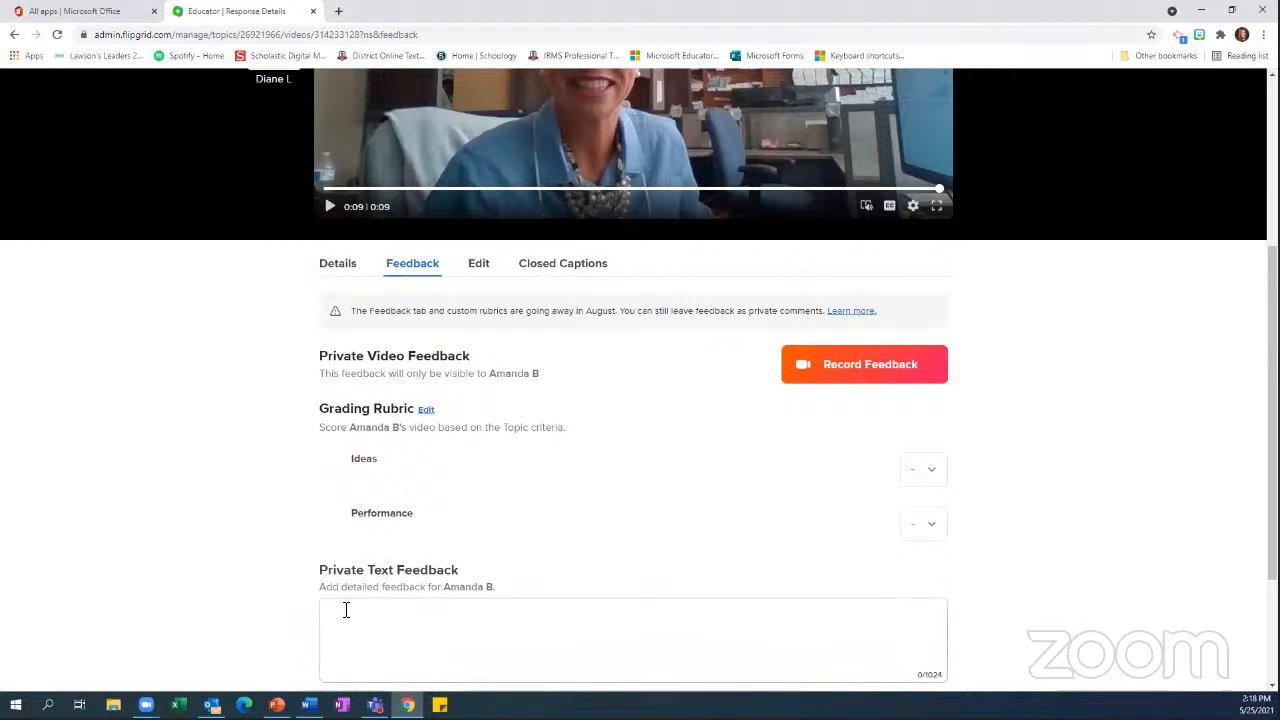
scroll(450, 636, up, 4)
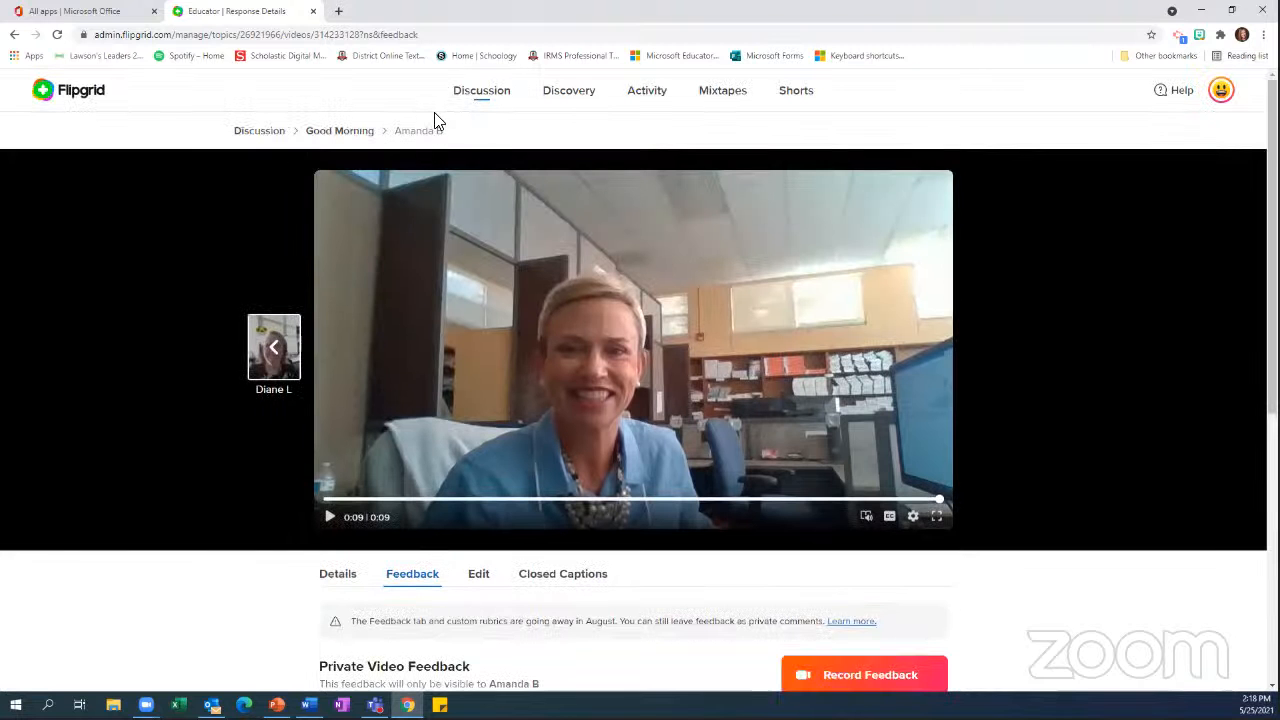
Return to the Good Morning topic page and look over its details and response list
click(333, 134)
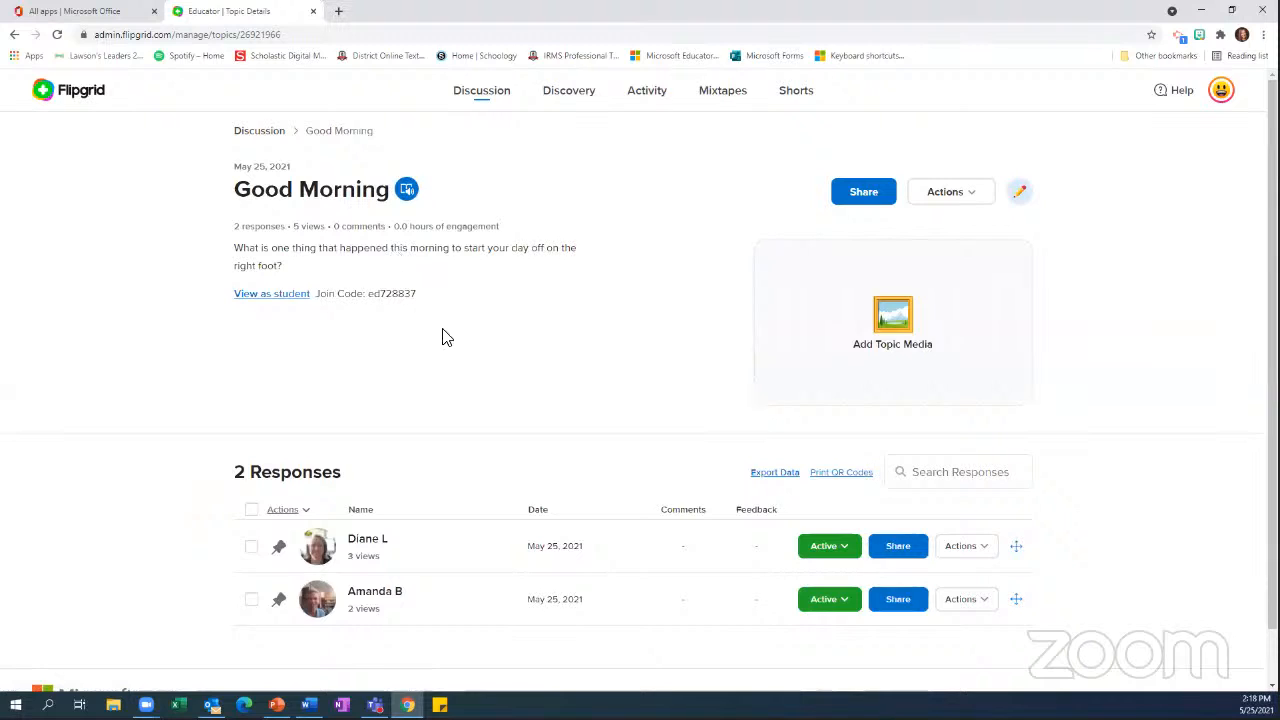
scroll(440, 370, down, 1)
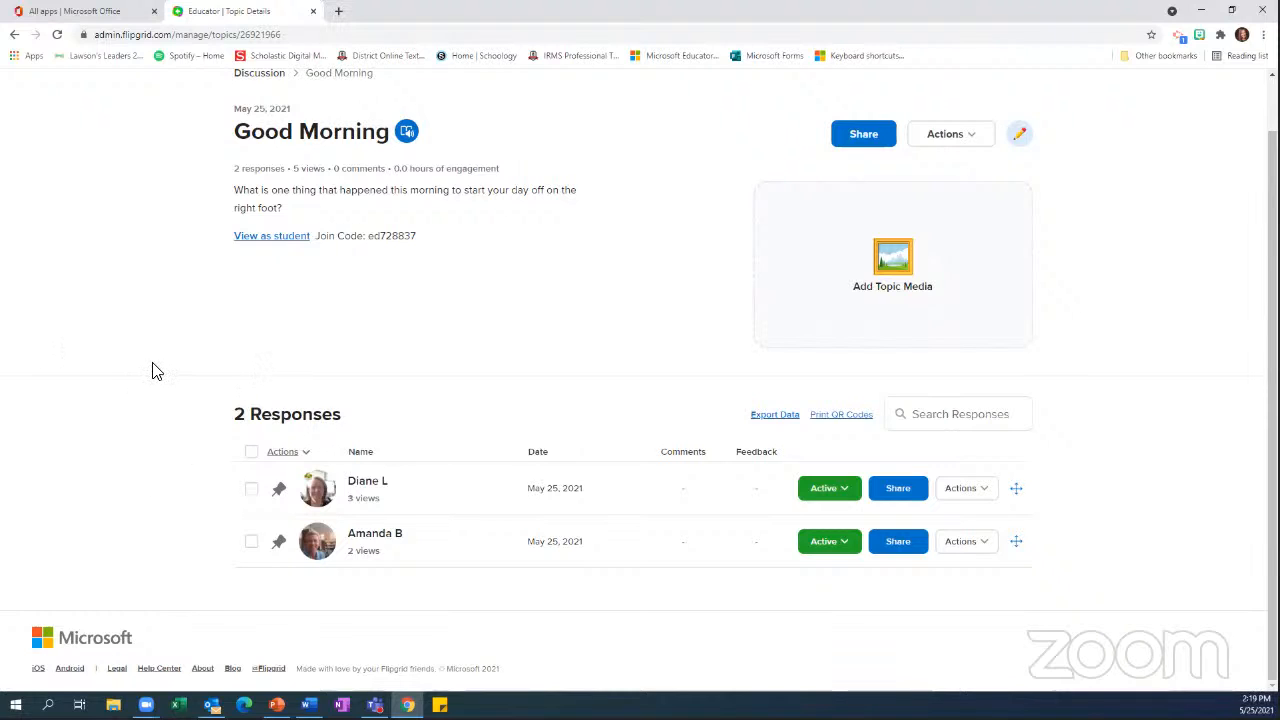
scroll(262, 150, up, 1)
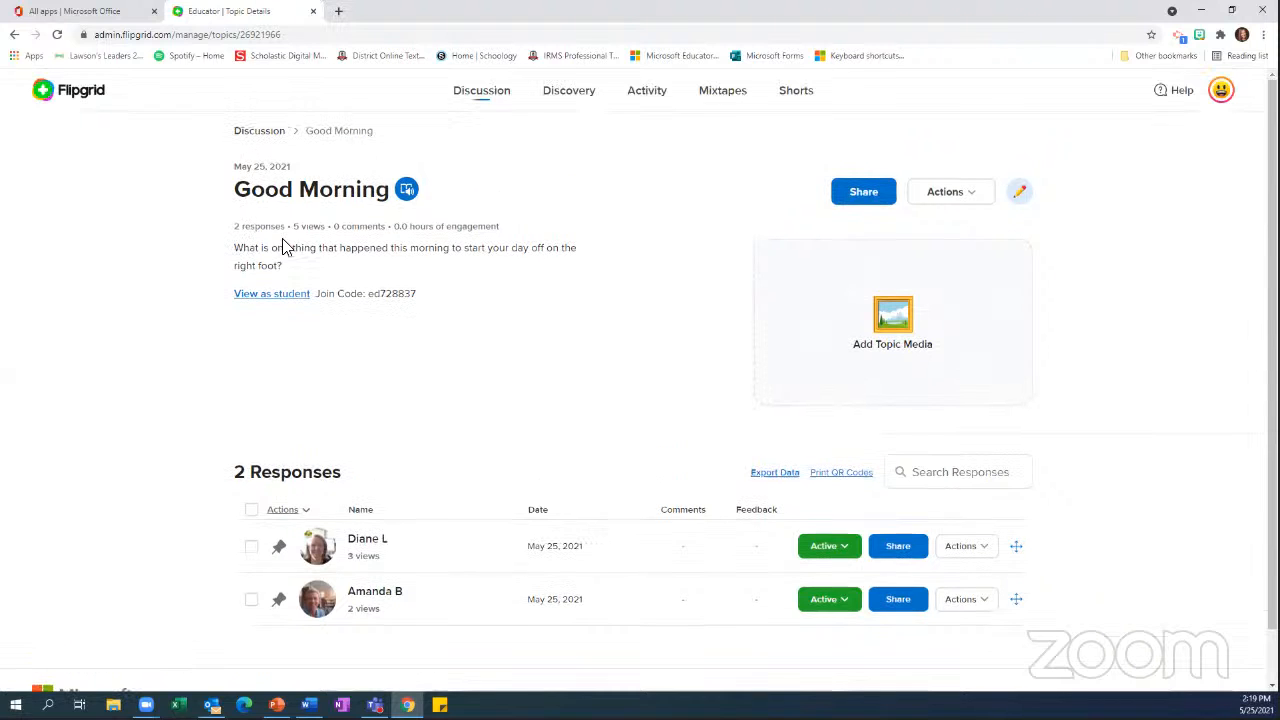
Go back to the Discussion page and view the list of groups, finishing on the list of topics
click(258, 135)
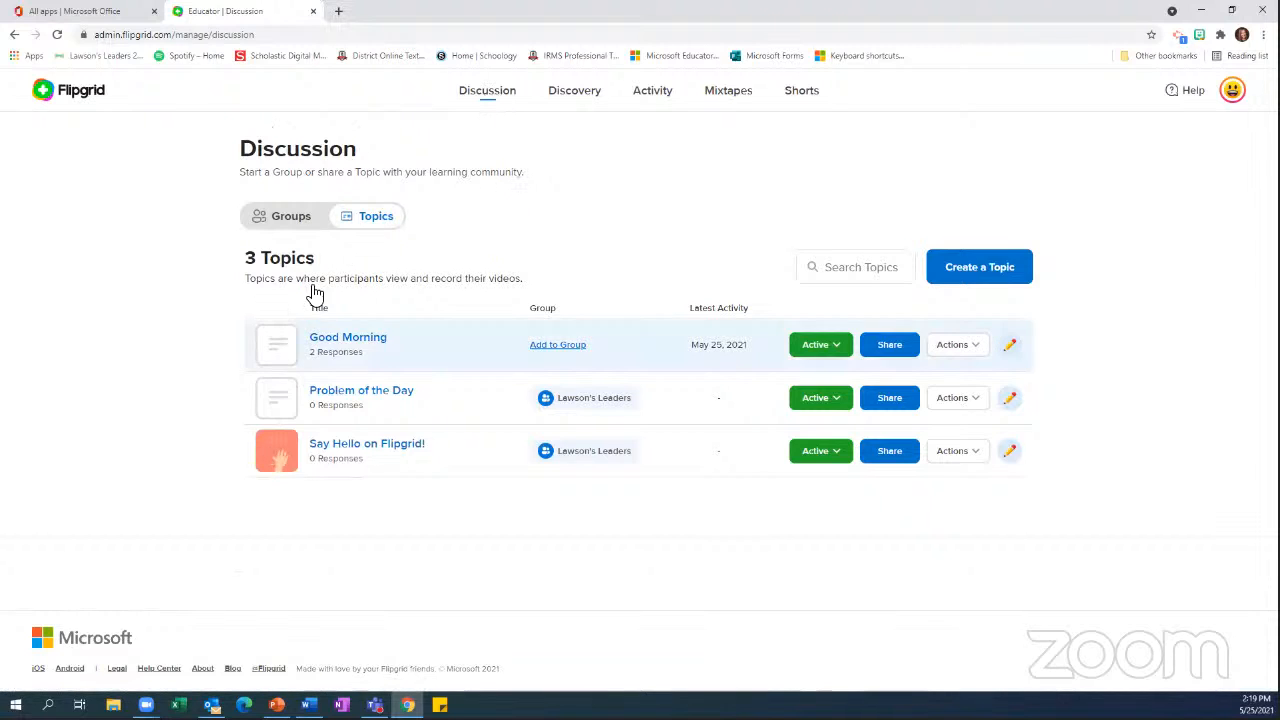
click(283, 224)
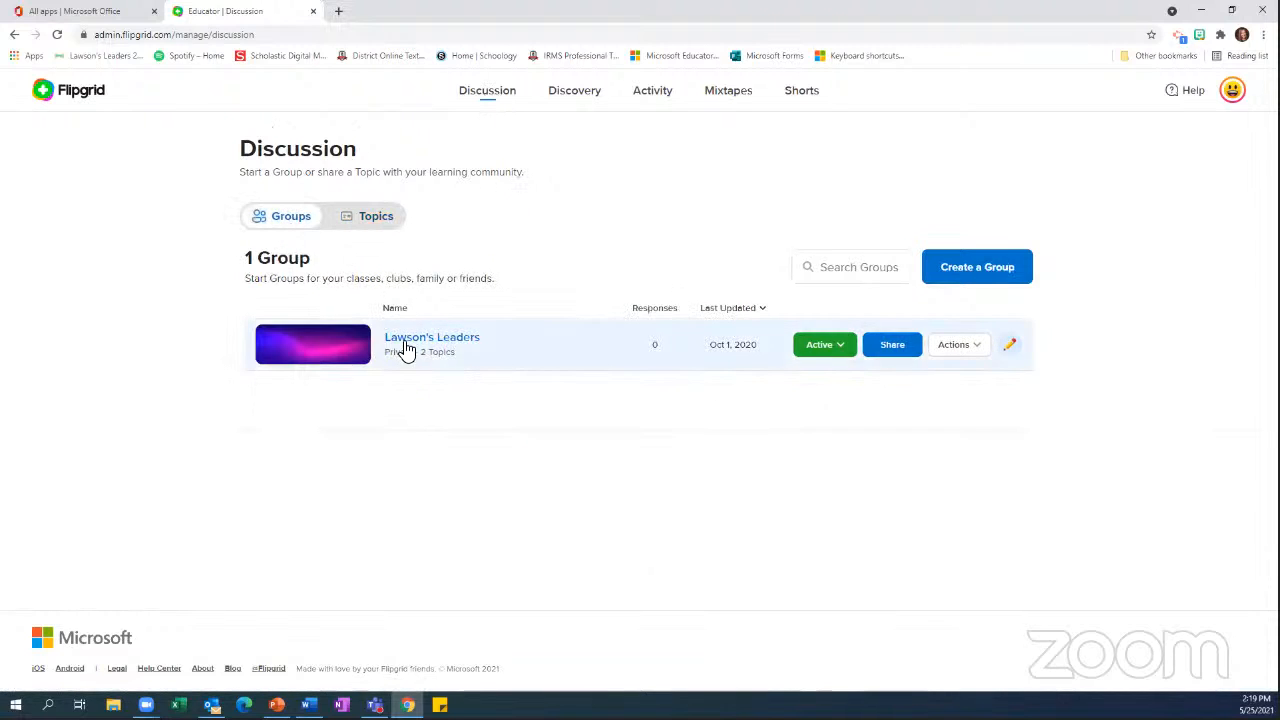
click(372, 220)
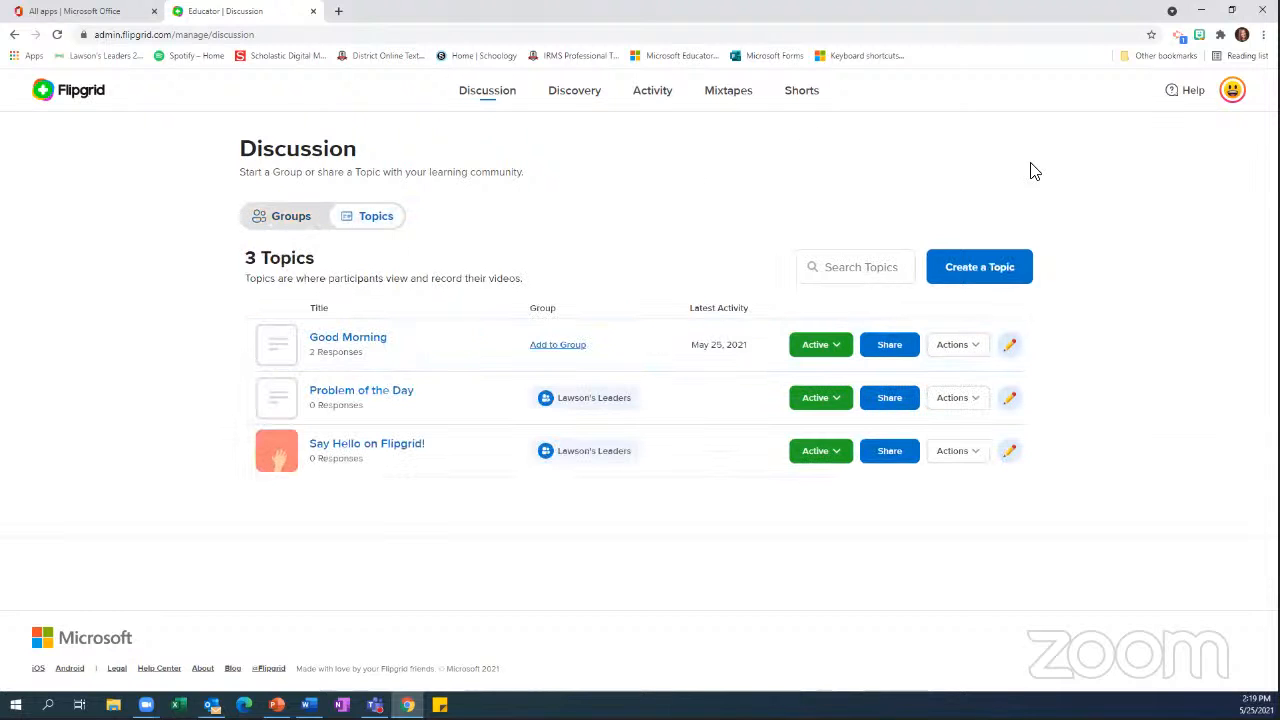
Start a new discussion topic and title it "Afternoon Fun"
click(968, 272)
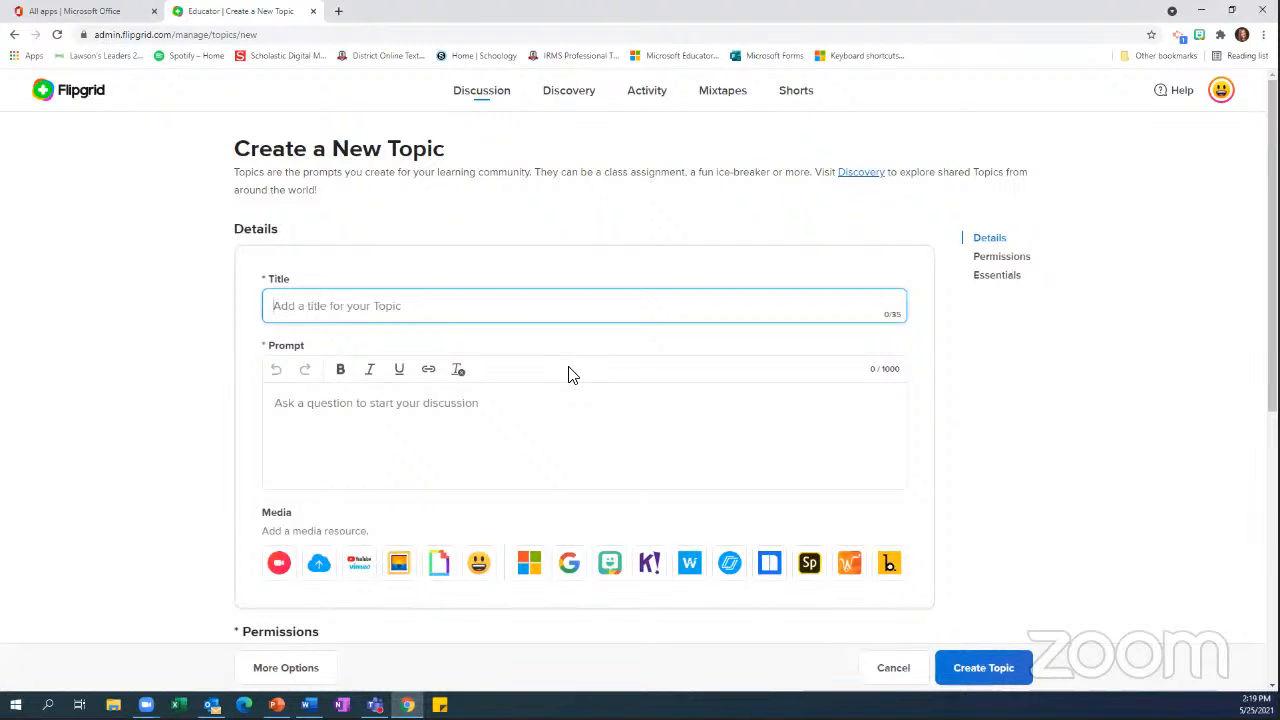
text(Afternoon Fun)
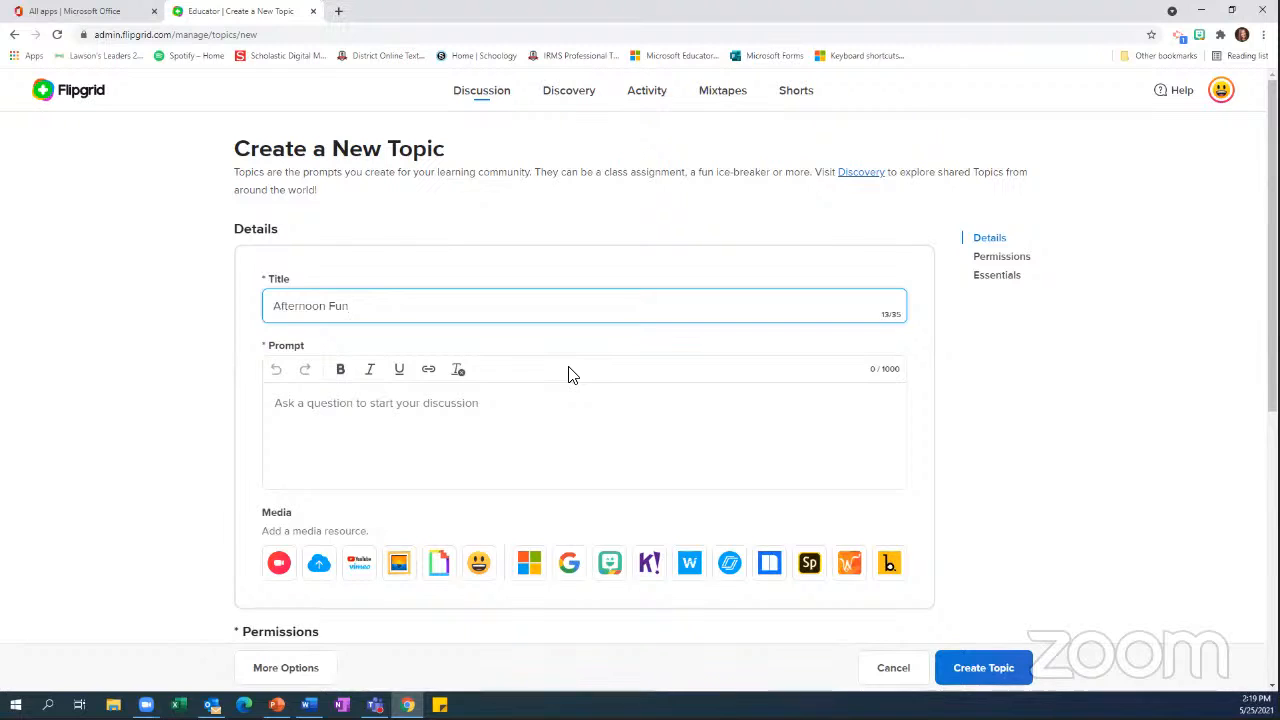
Enter the topic prompt "What do you do after school for fun when you get home?"
click(433, 433)
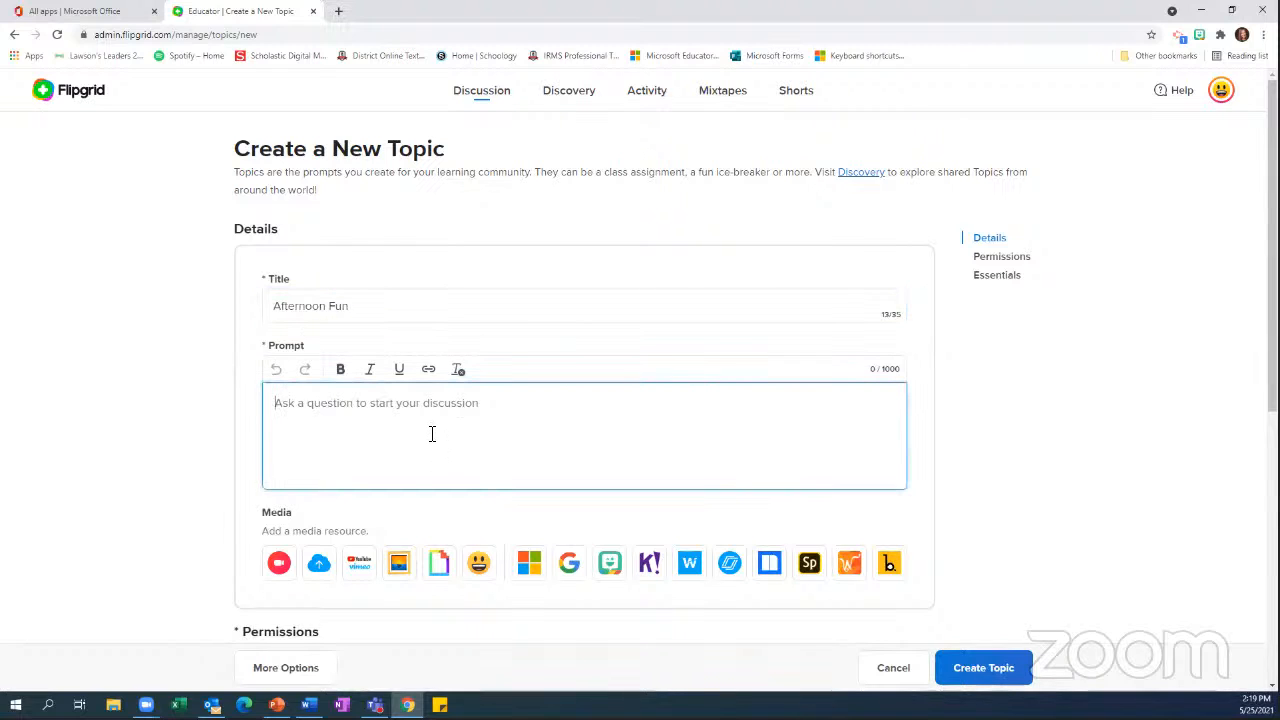
text(What )
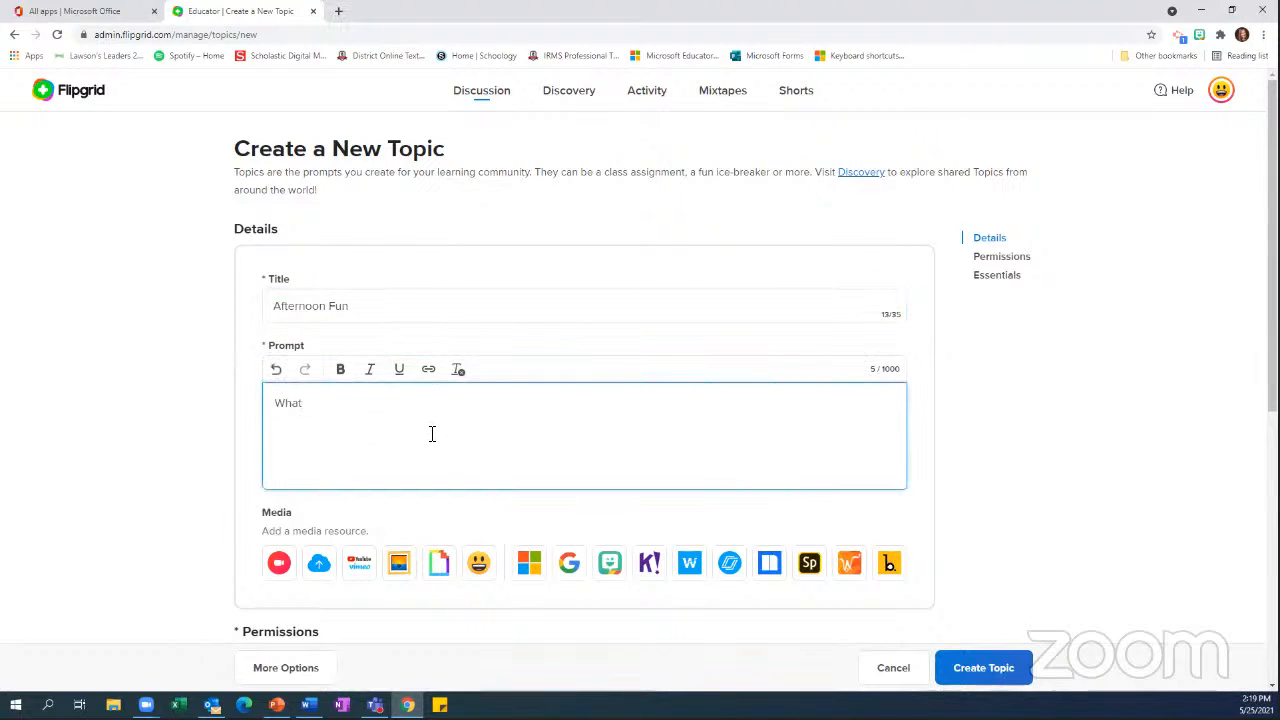
text(do you do afters)
key(BackSpace)
text(schoo)
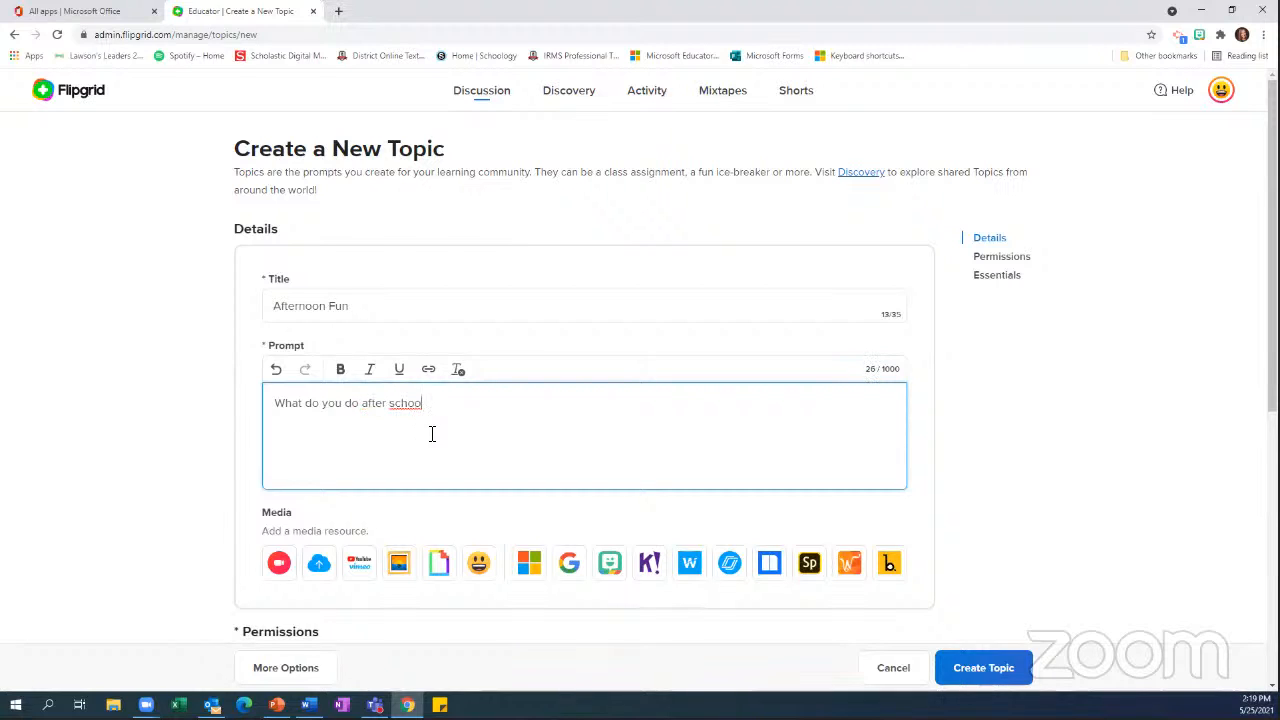
text(l for fun w)
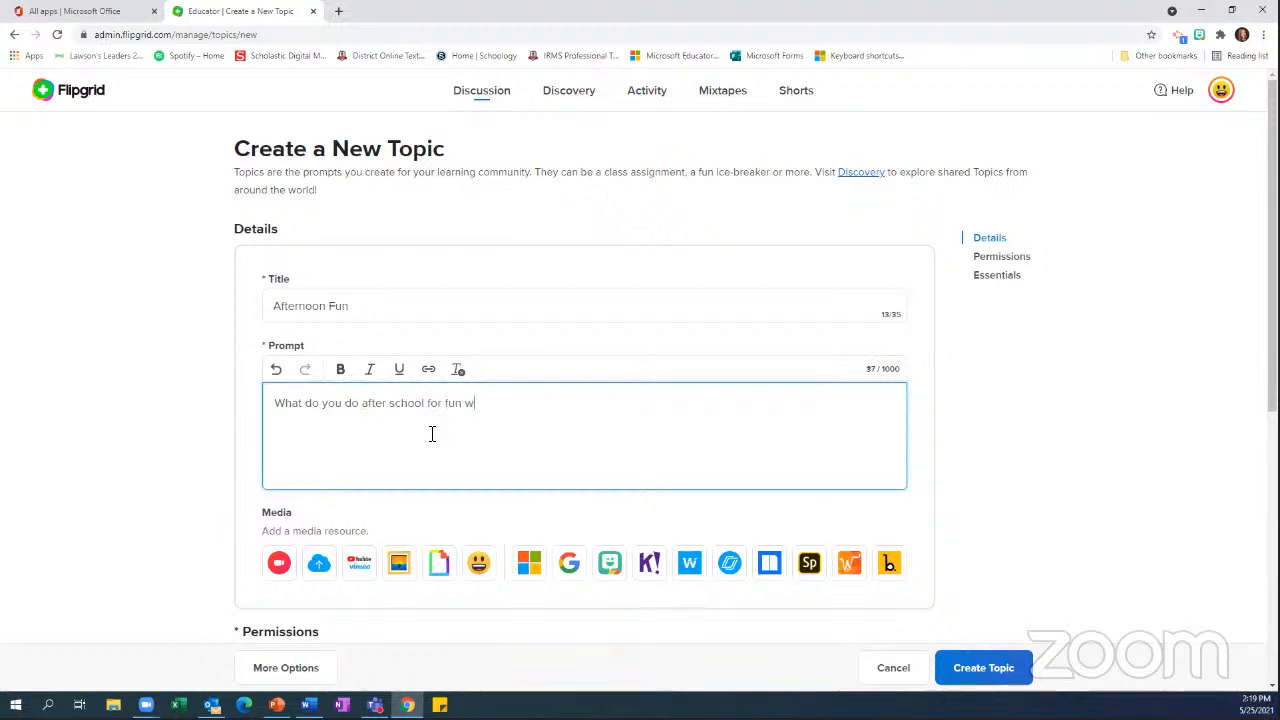
text(hen you get home?)
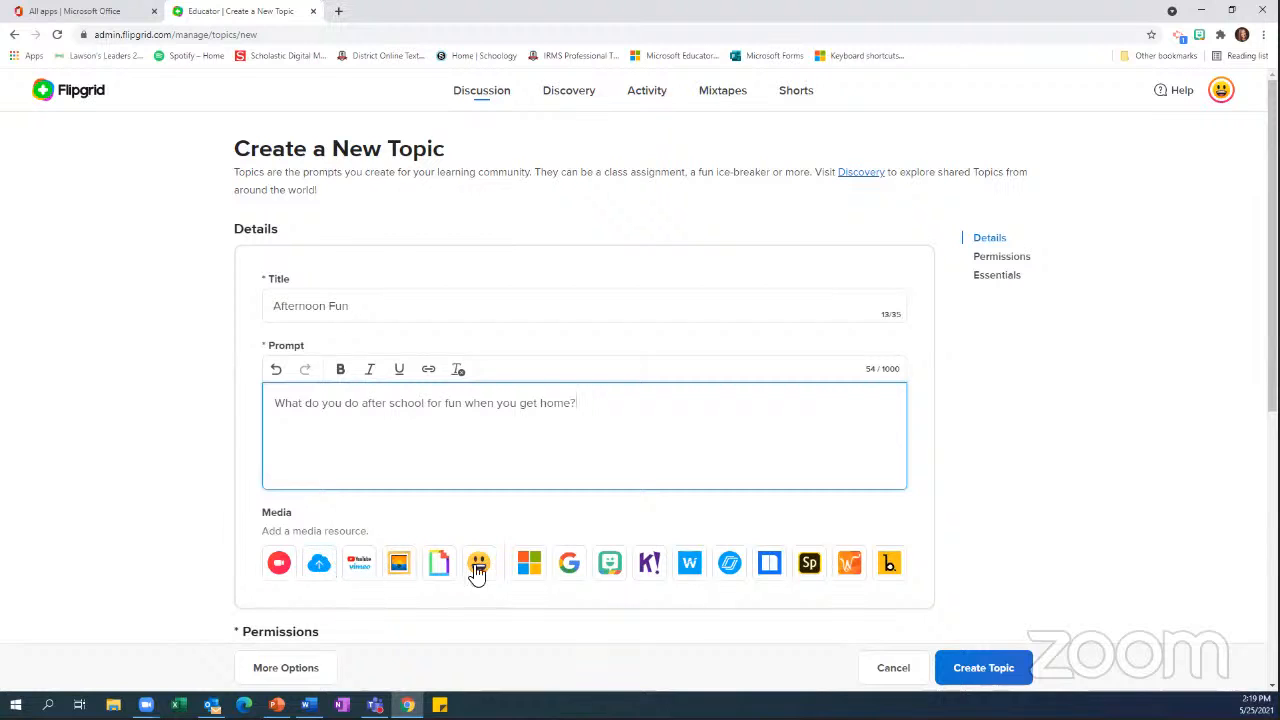
scroll(523, 606, down, 5)
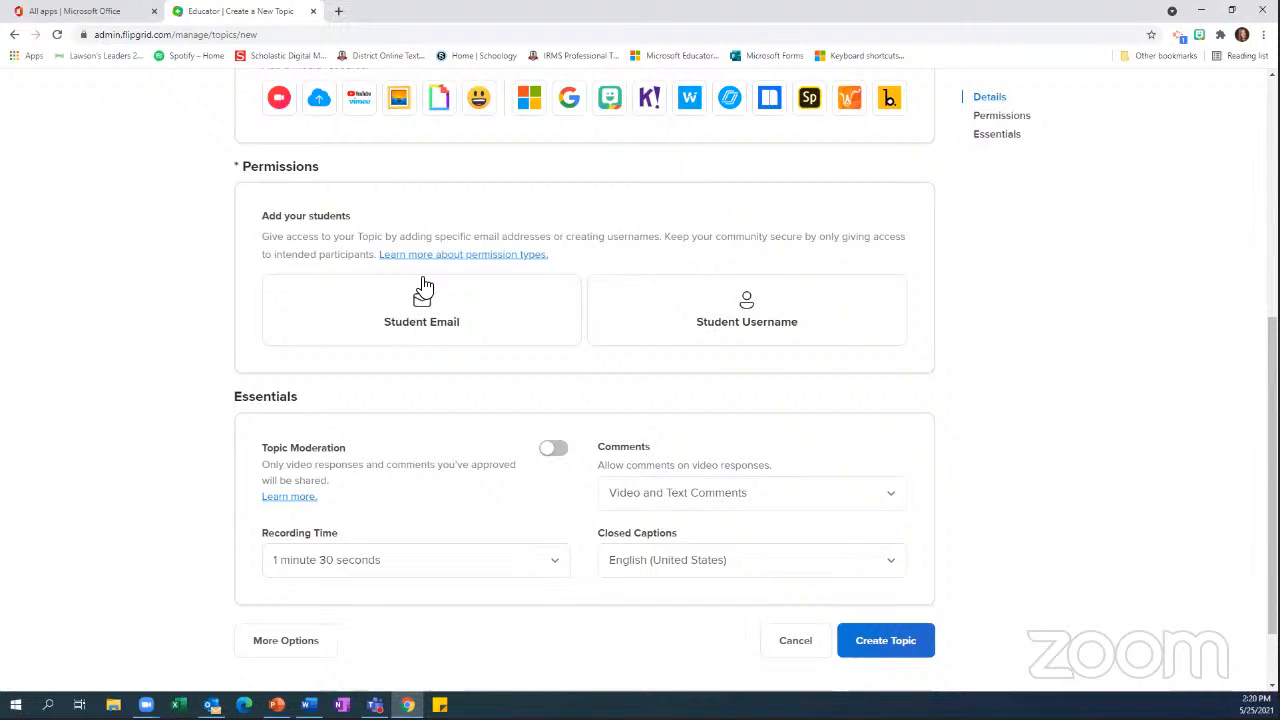
click(428, 322)
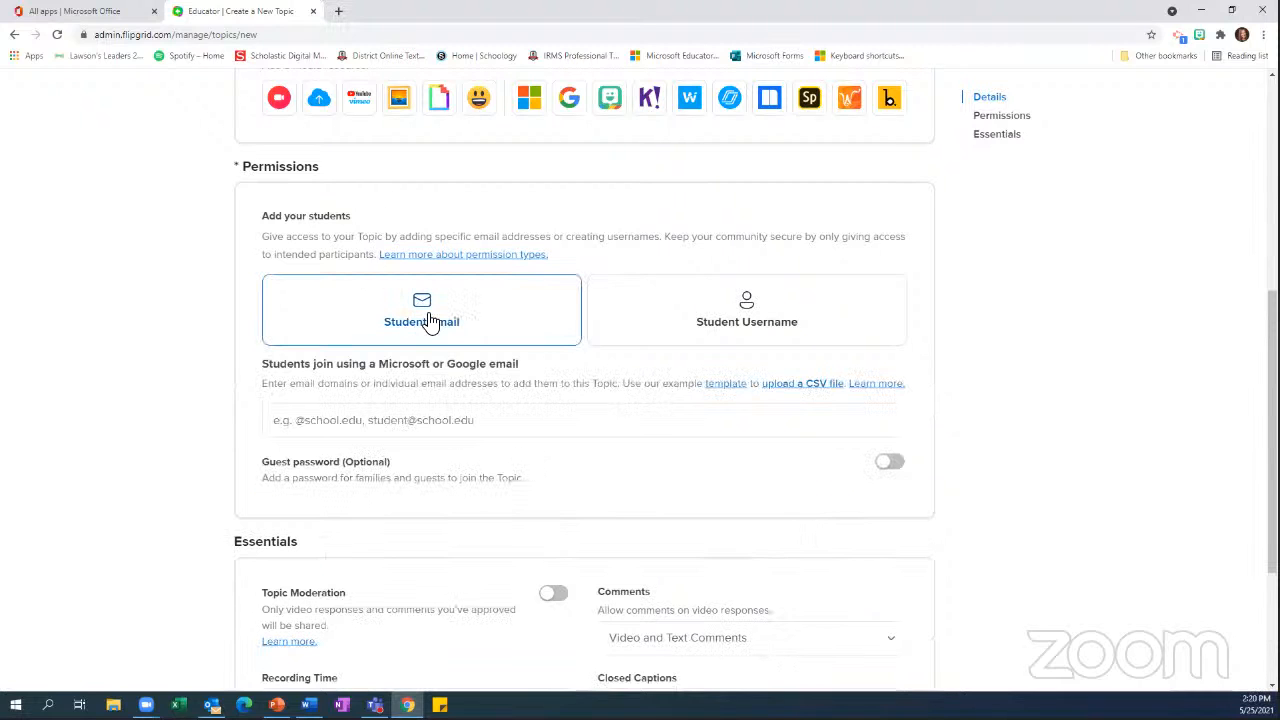
click(404, 419)
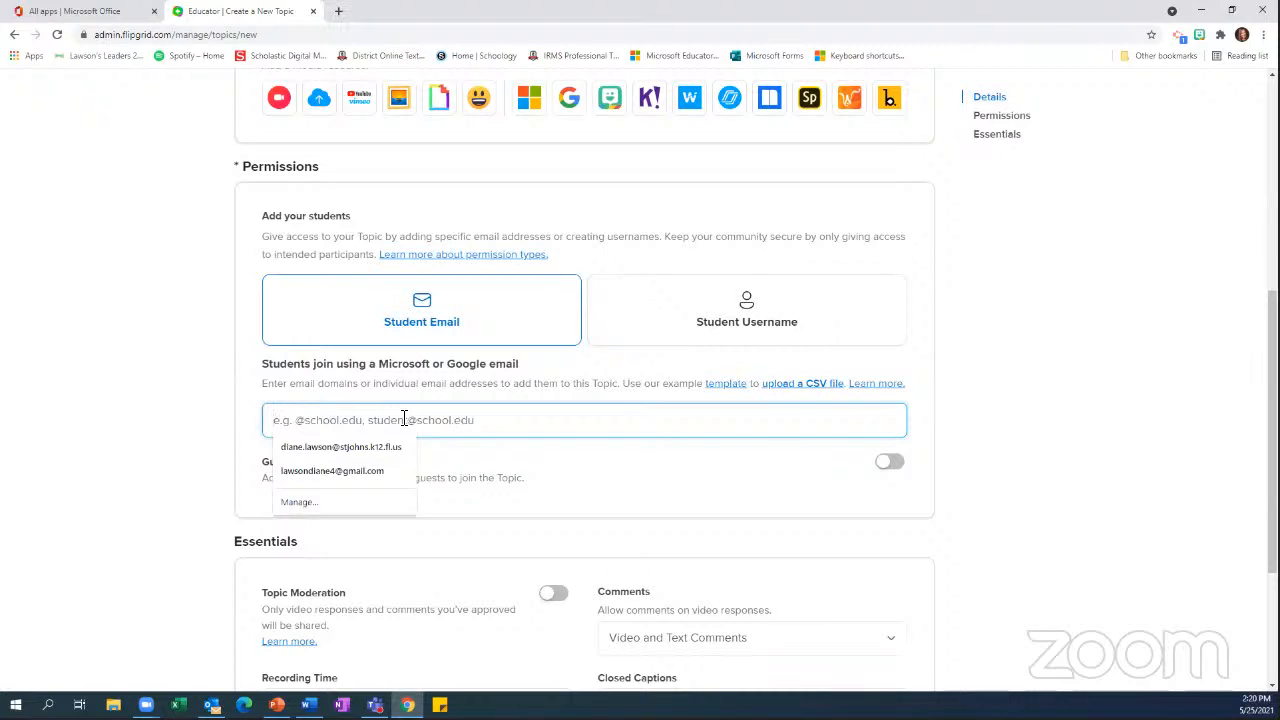
text(@stjohns)
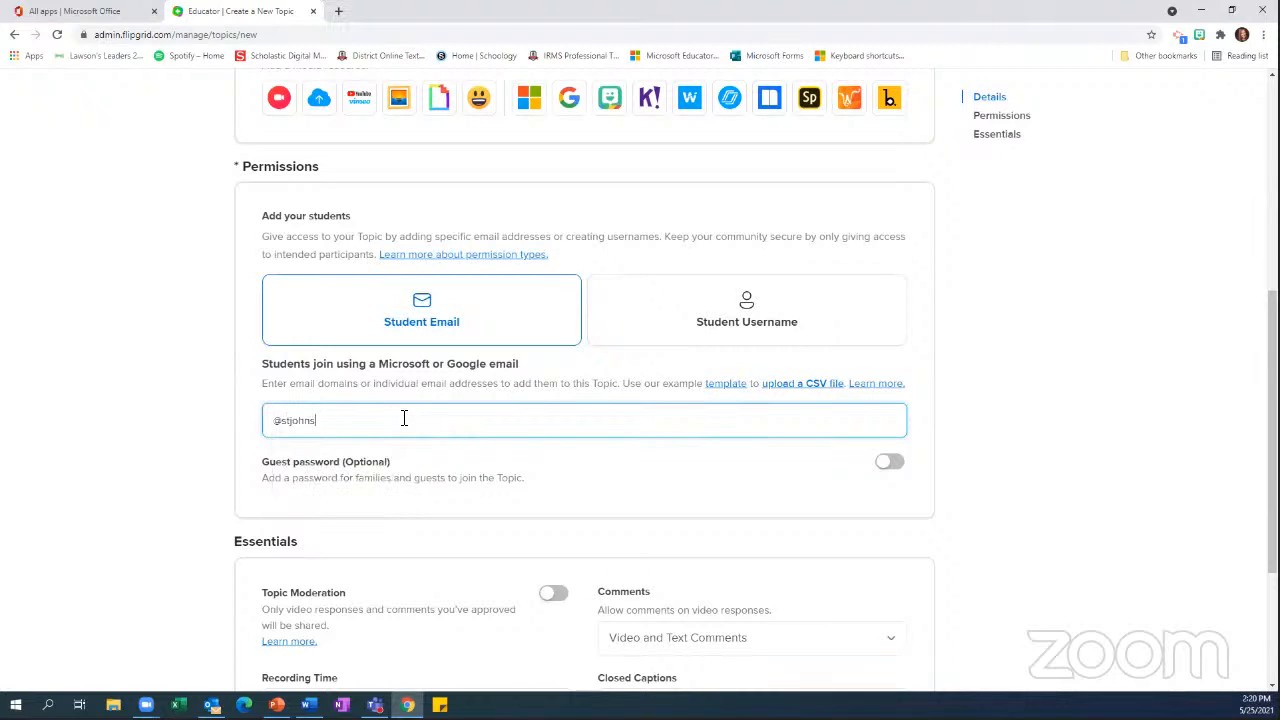
text(.k12.fl.us)
Enable the optional guest password and enter a guest password that meets the criteria
click(890, 465)
click(543, 512)
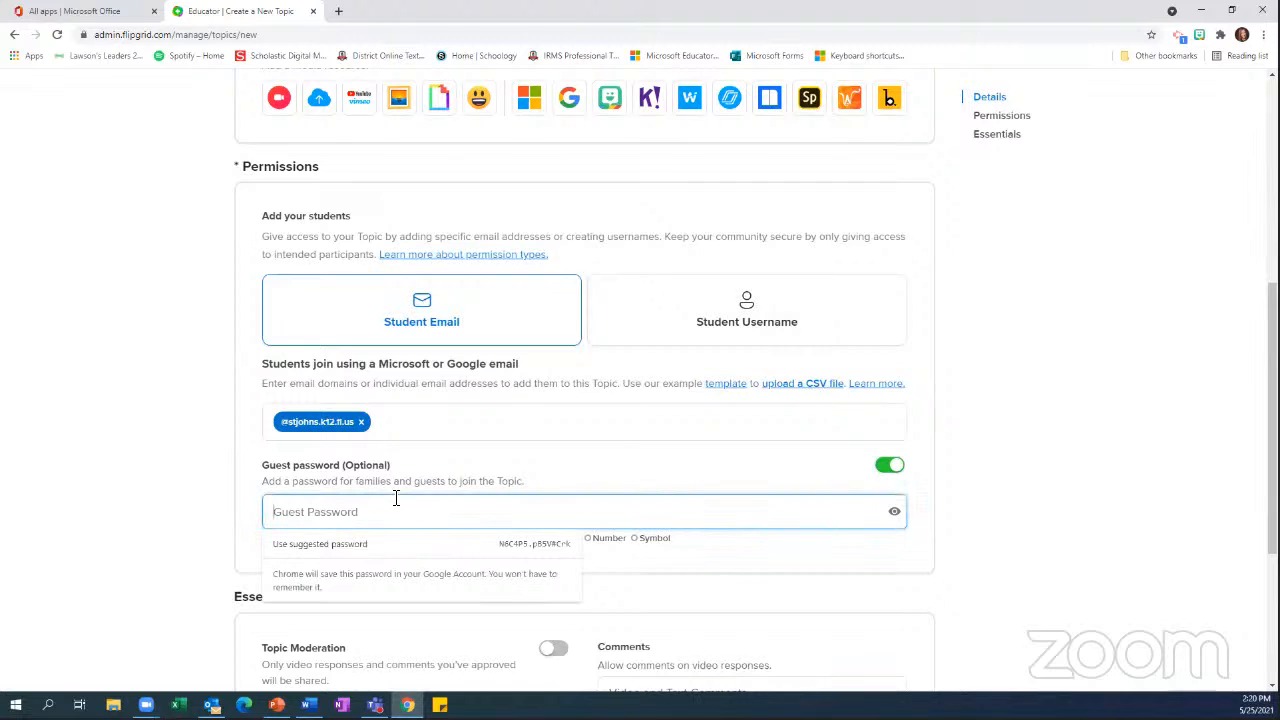
text(•••••)
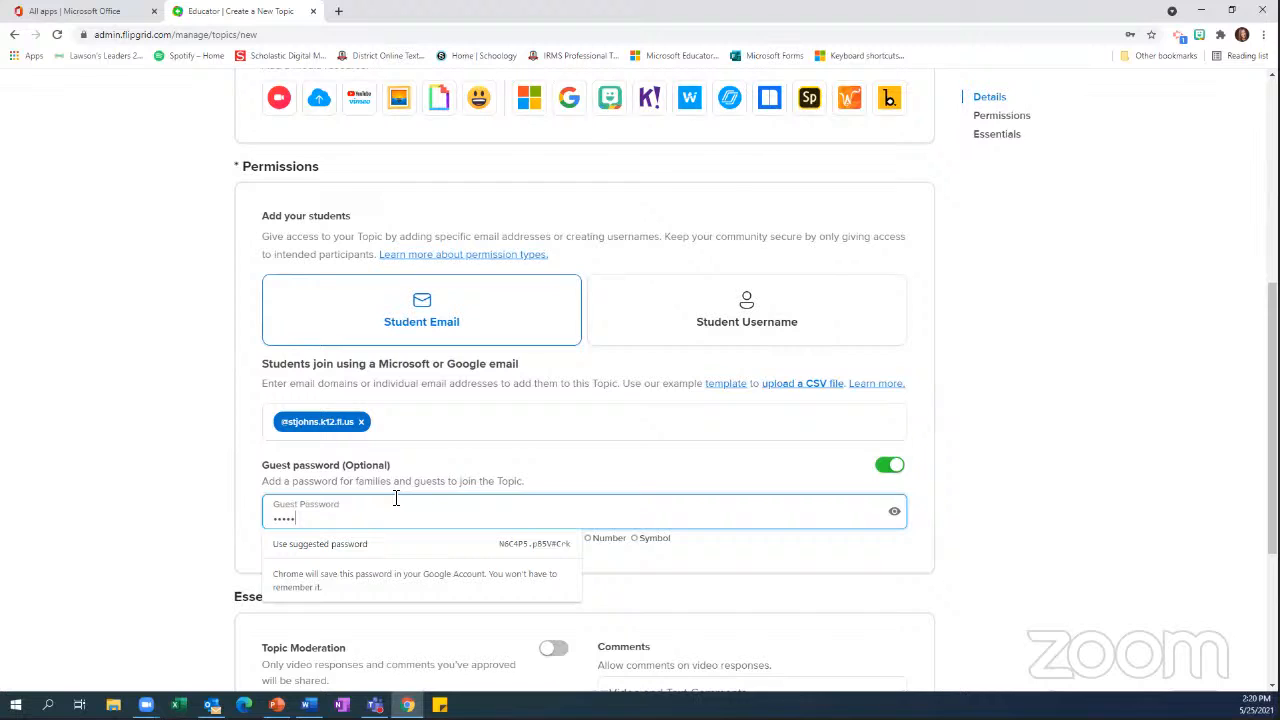
key(BackSpace)
key(BackSpace)
key(BackSpace)
key(BackSpace)
key(BackSpace)
text(•••••••••)
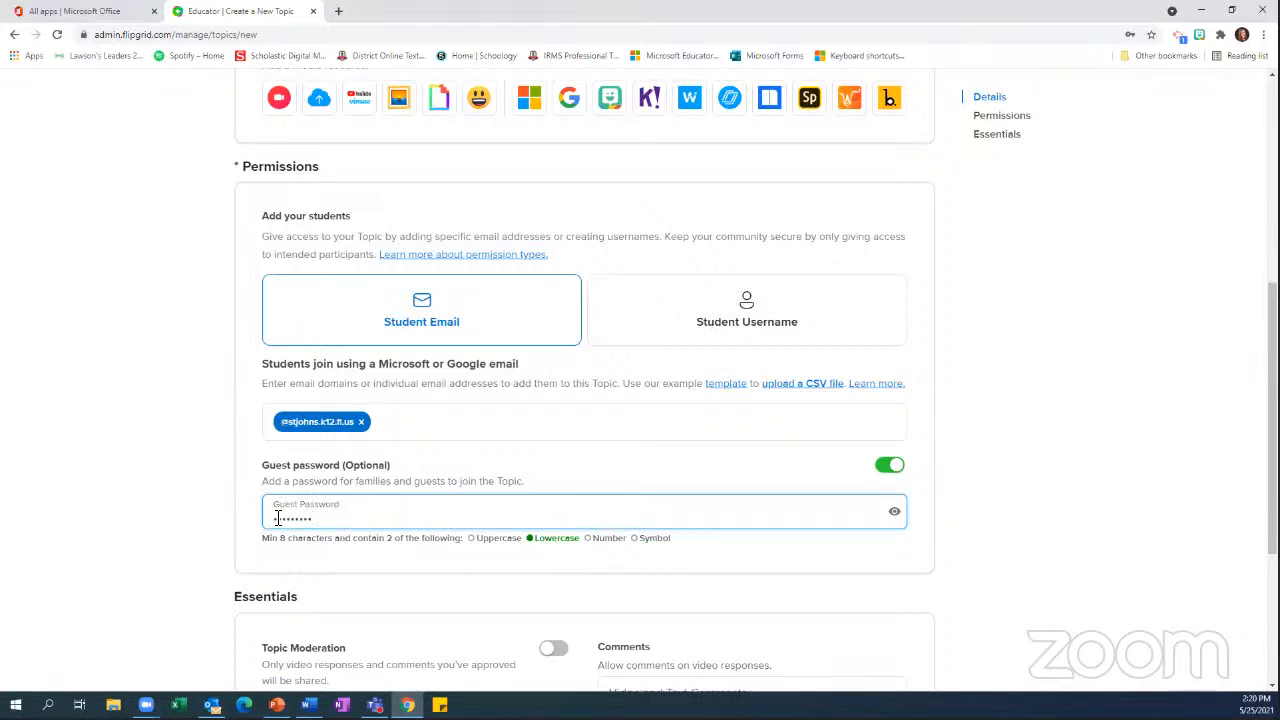
drag(331, 521, 250, 514)
text(•••••••)
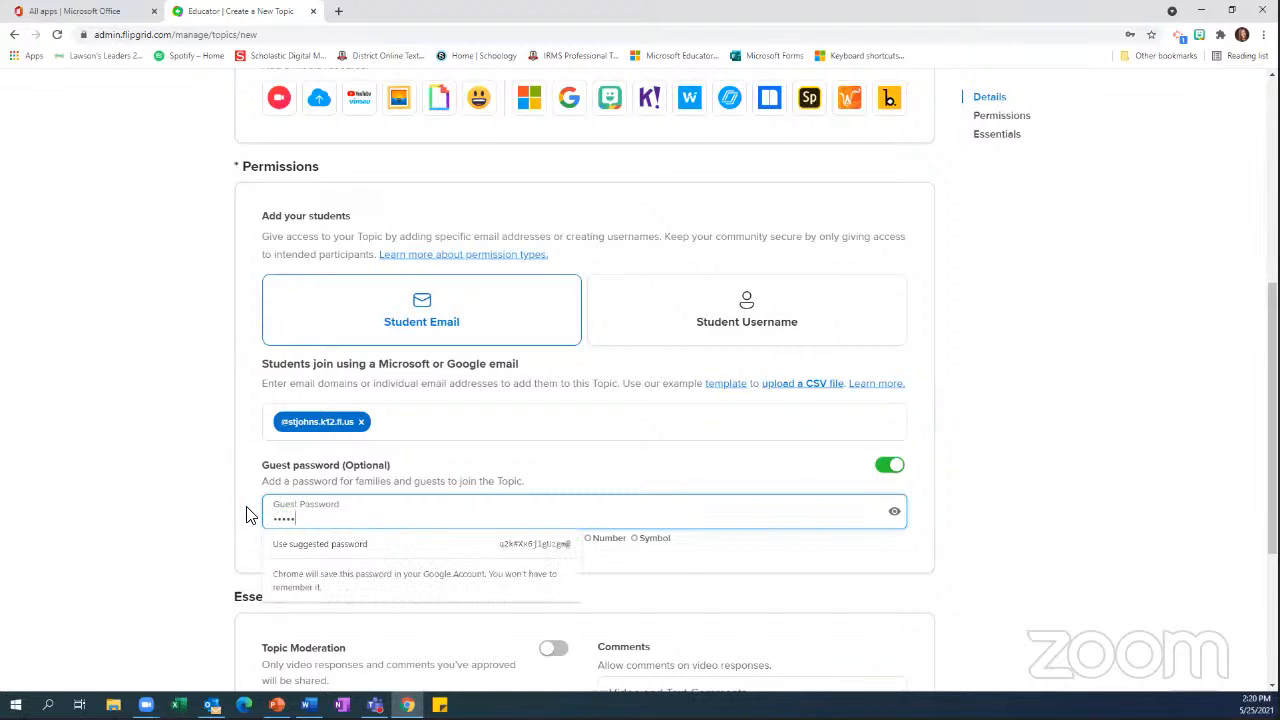
text(••)
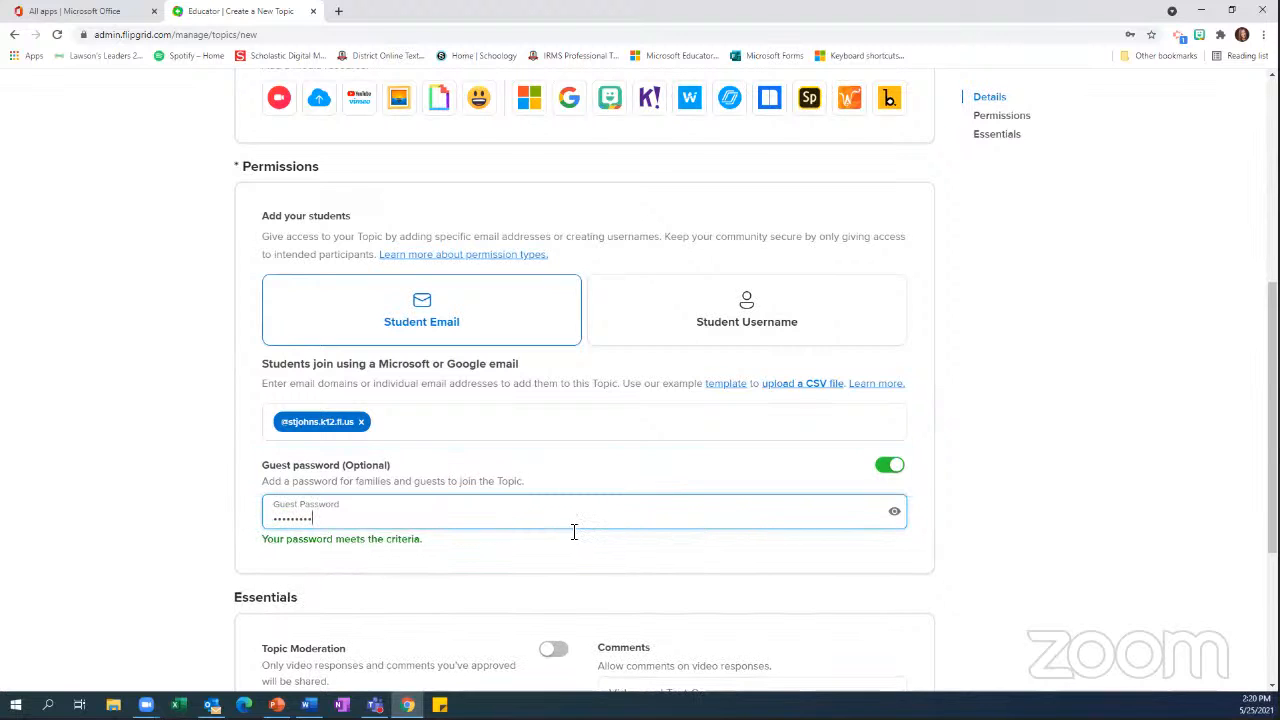
Turn on Topic Moderation in the topic's essential settings
scroll(563, 548, down, 3)
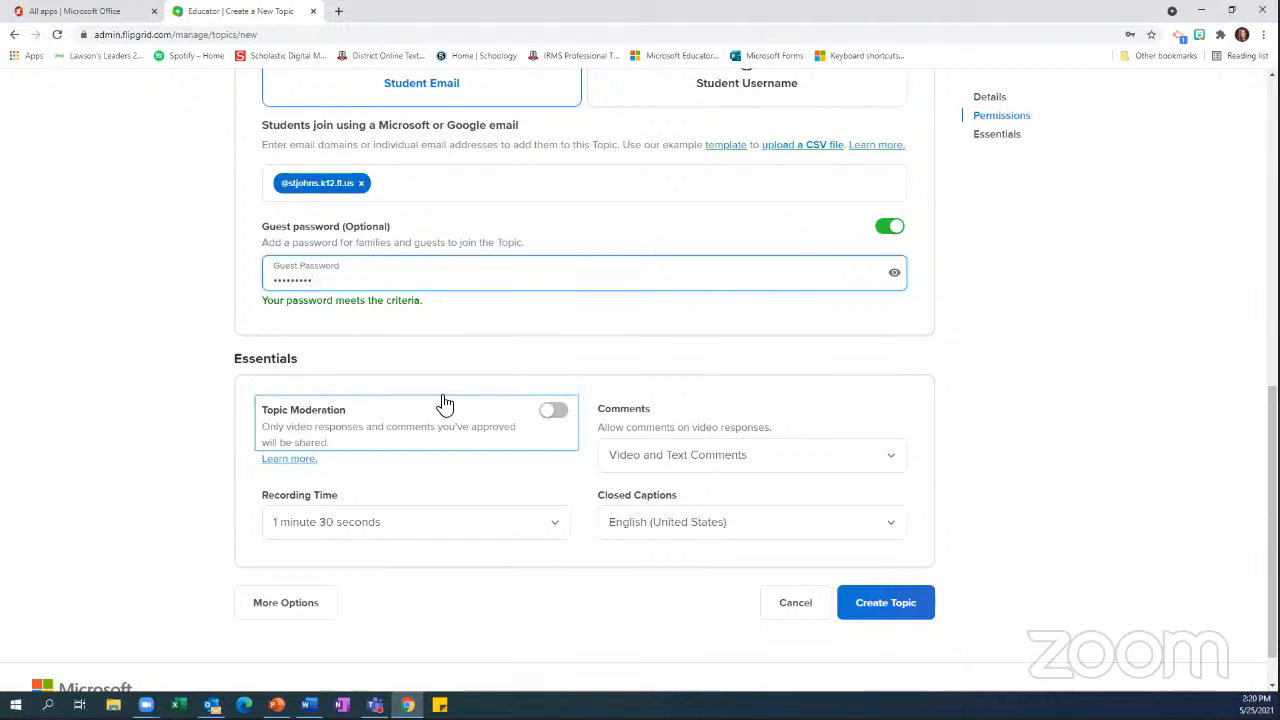
click(560, 412)
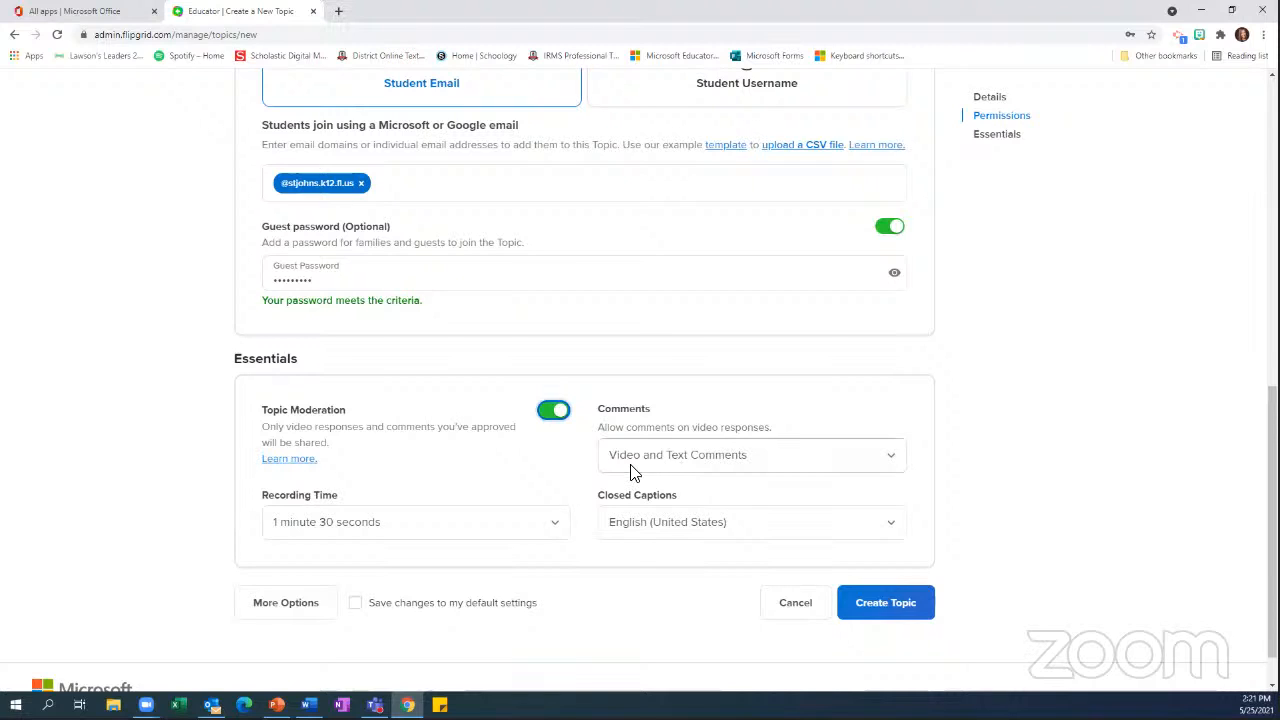
Review the available comment types and recording time limits in the topic's essential settings, keeping the current selections
click(720, 453)
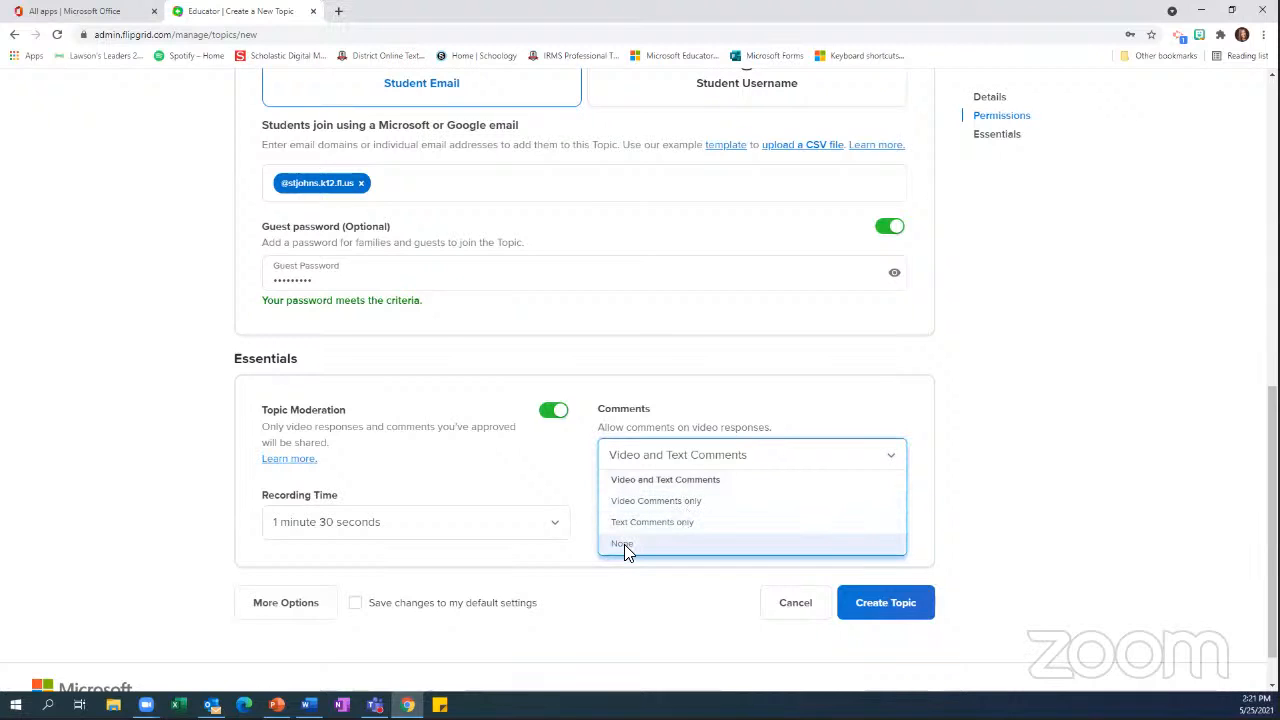
click(686, 458)
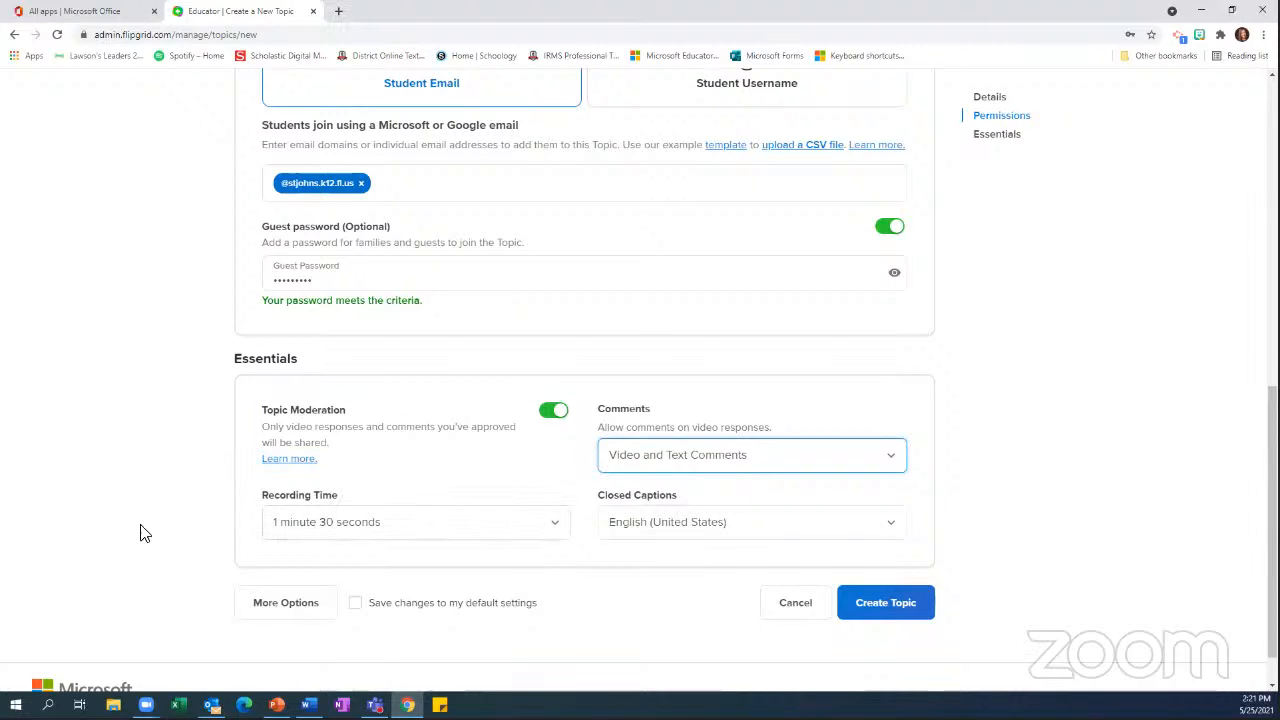
click(434, 532)
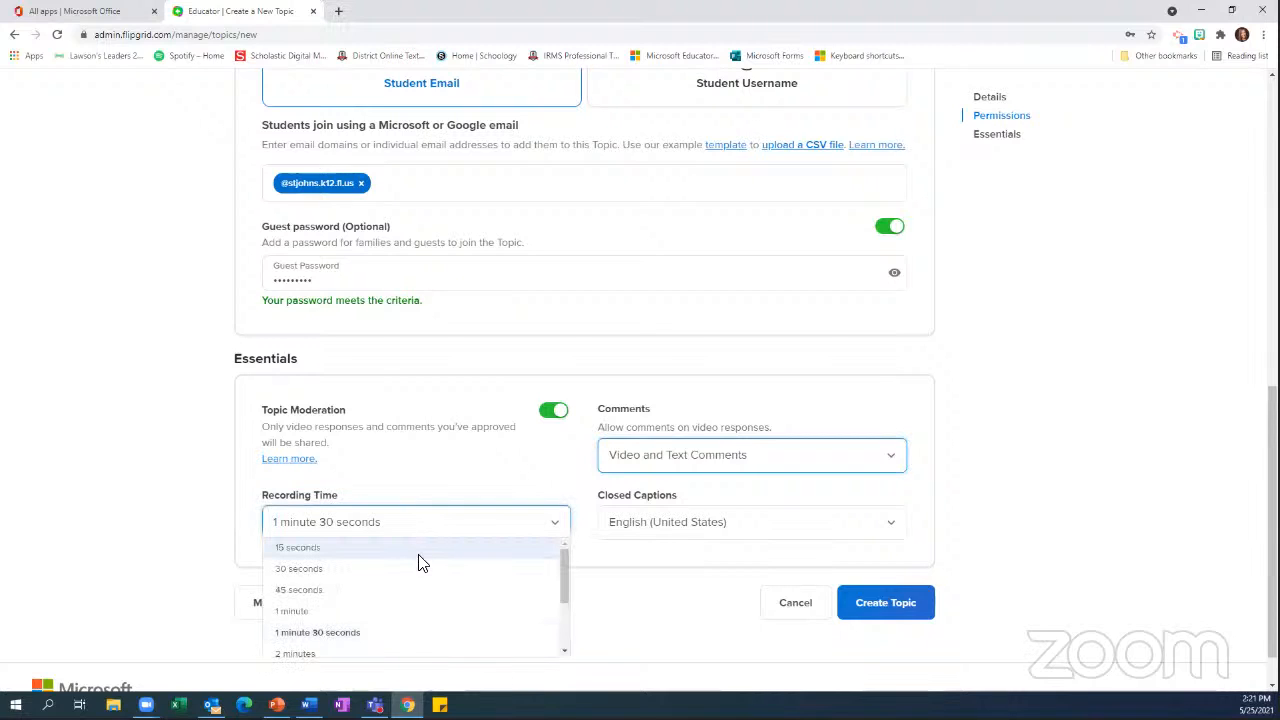
scroll(422, 563, down, 1)
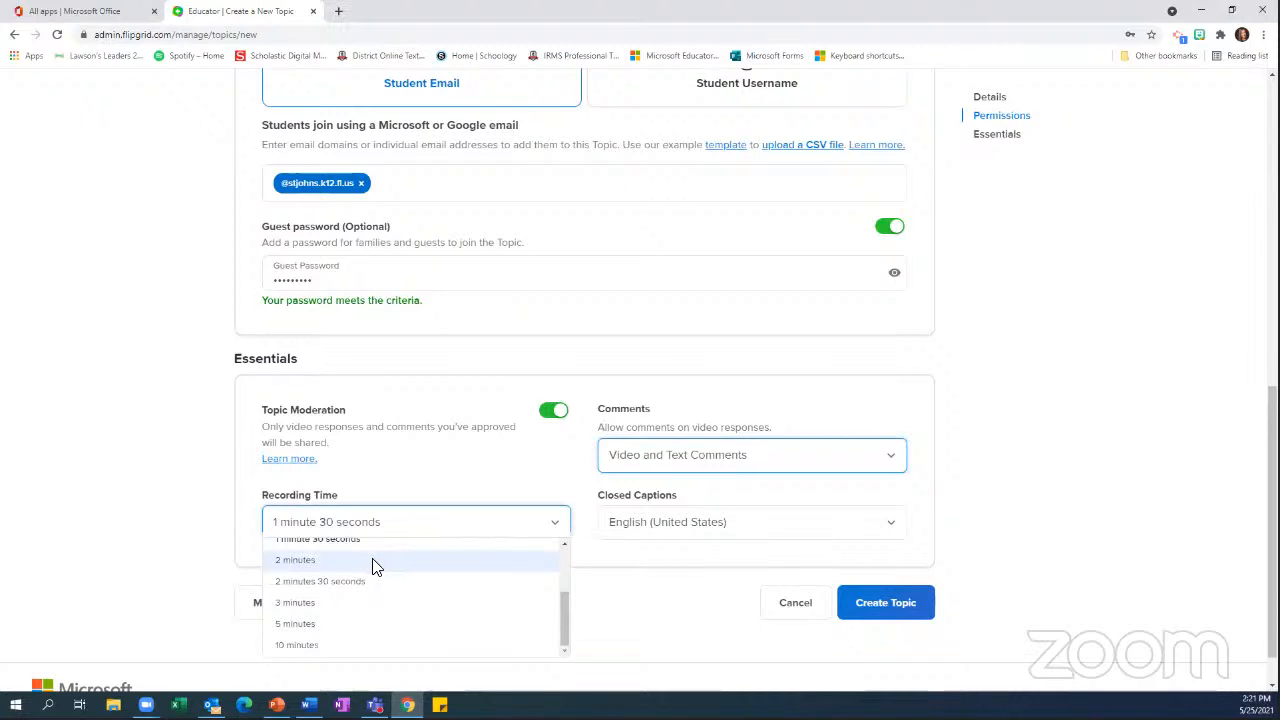
scroll(380, 575, up, 2)
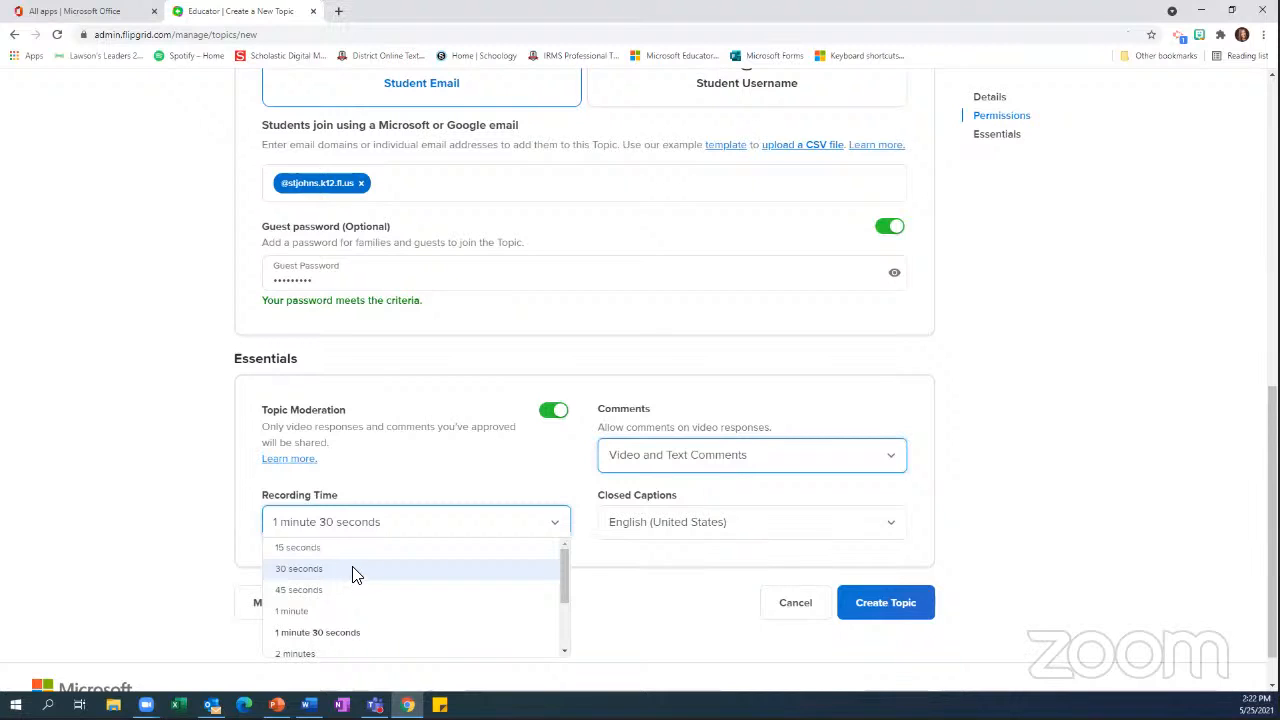
scroll(352, 573, down, 5)
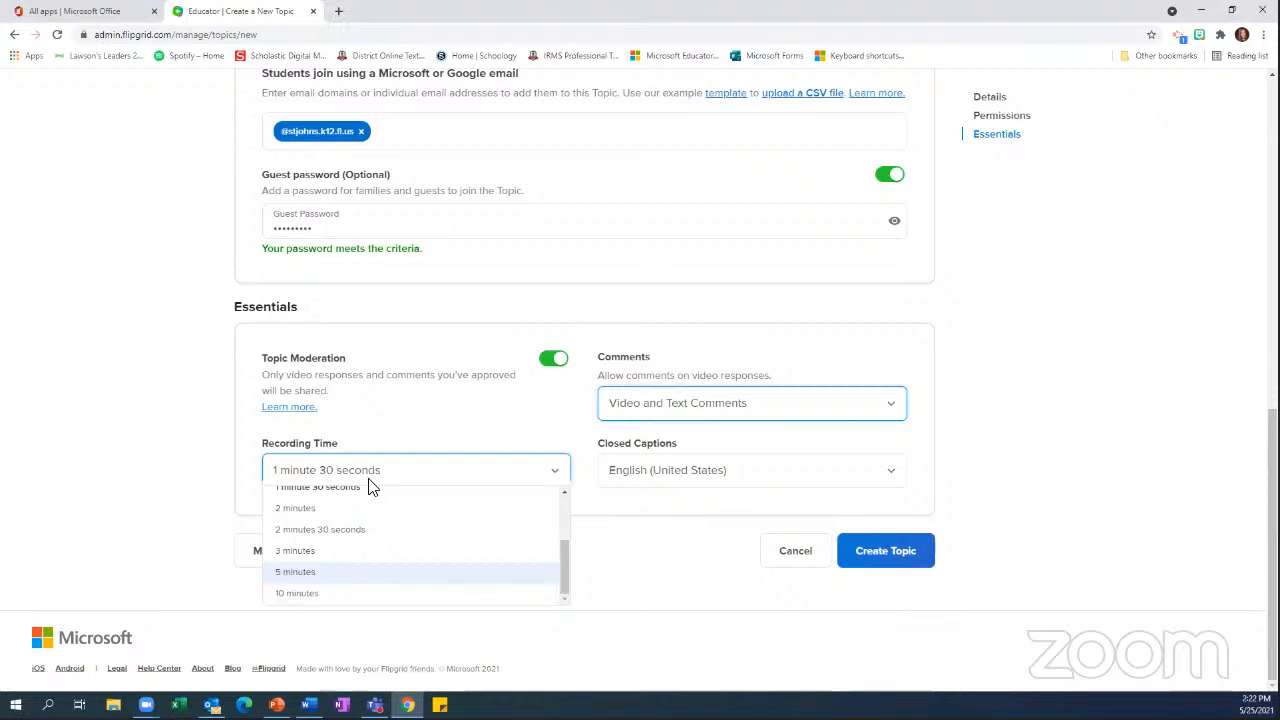
click(421, 477)
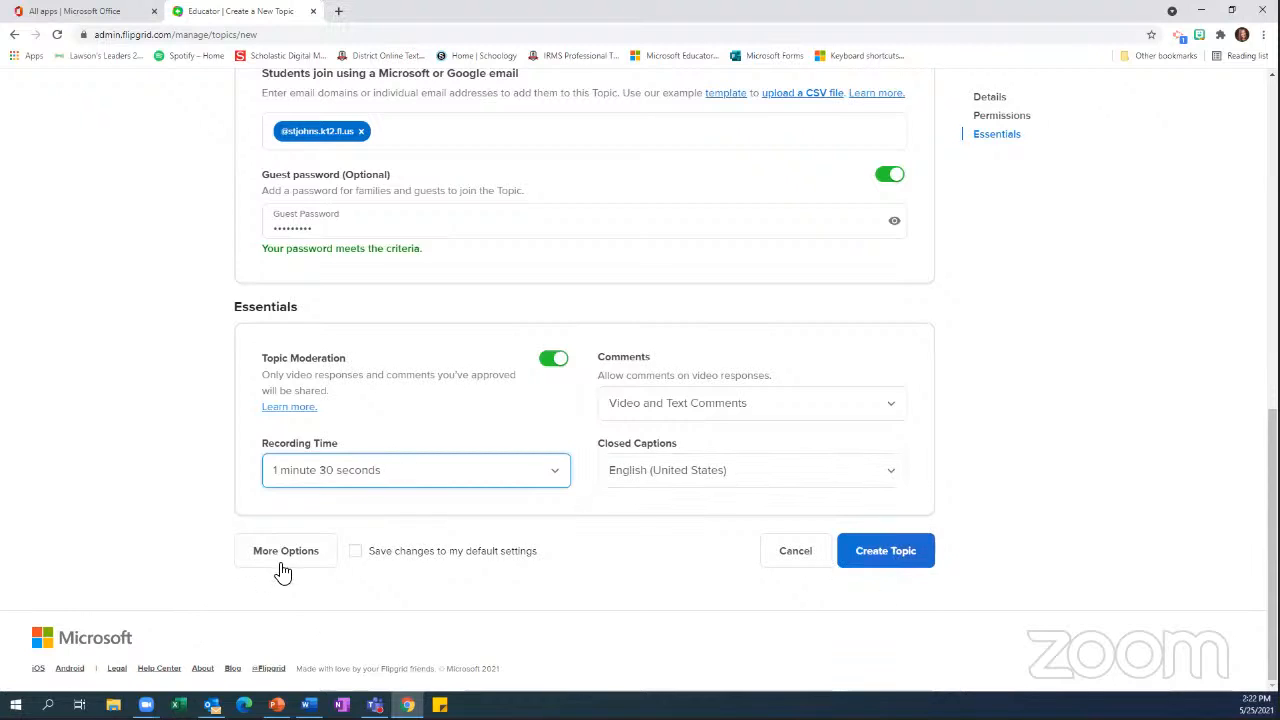
Create the Afternoon Fun topic without saving its password in the browser, and finish the share dialog to reach the topic's details page
click(880, 556)
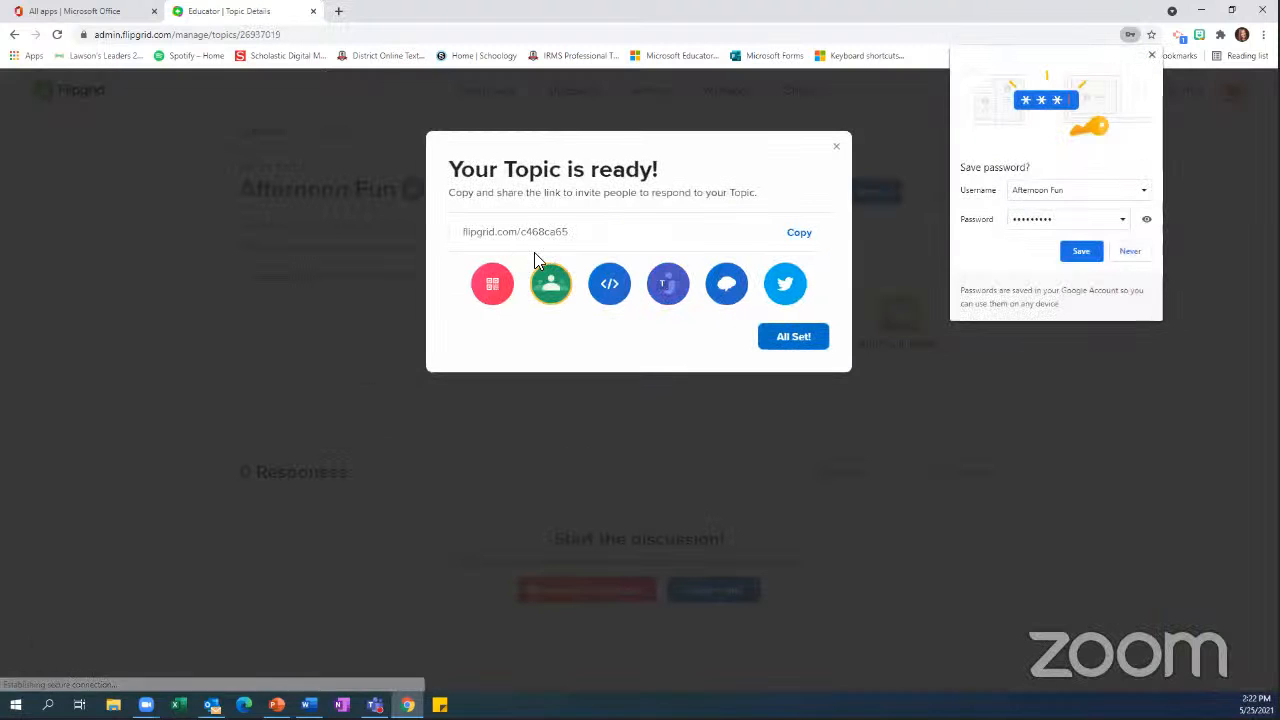
click(1151, 55)
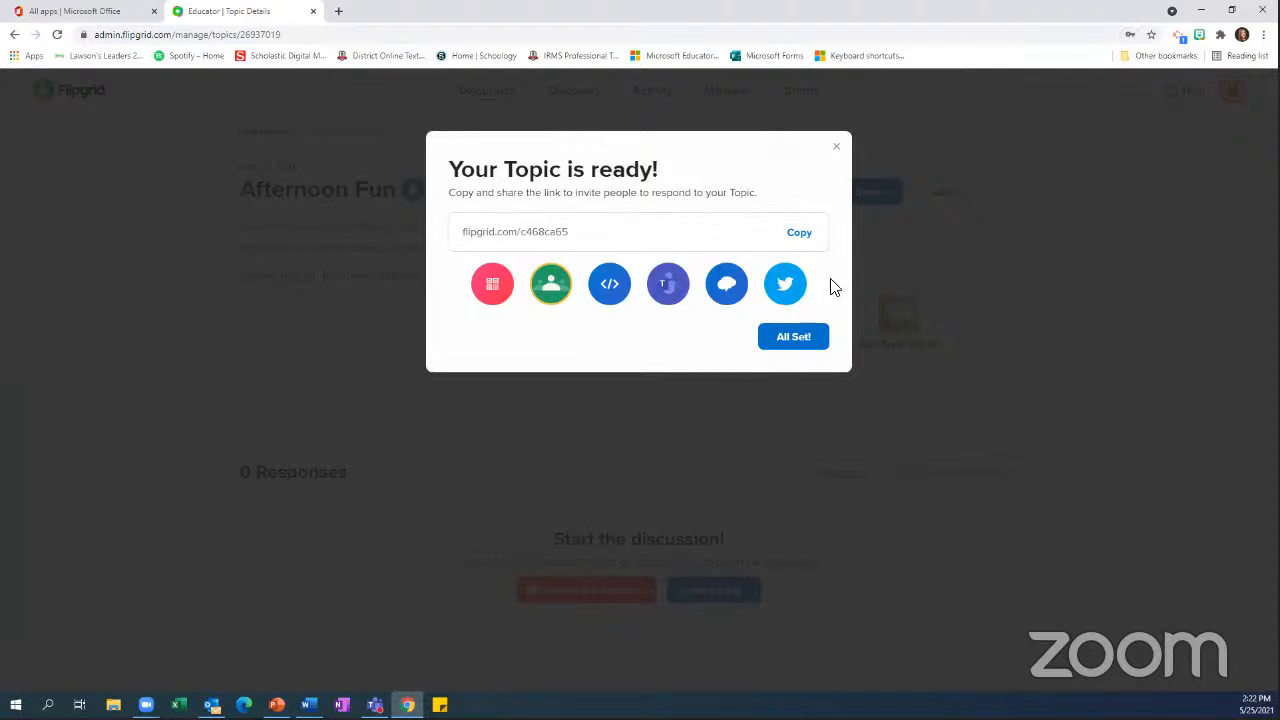
click(793, 338)
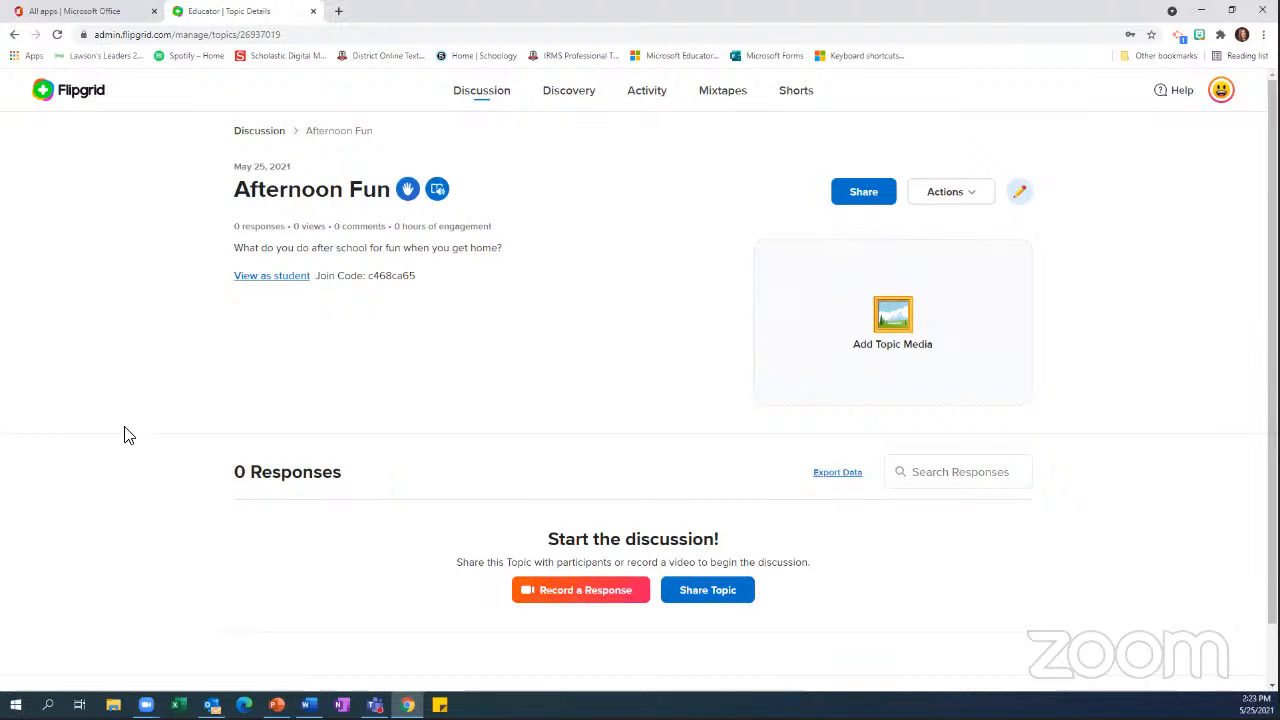
scroll(128, 435, down, 2)
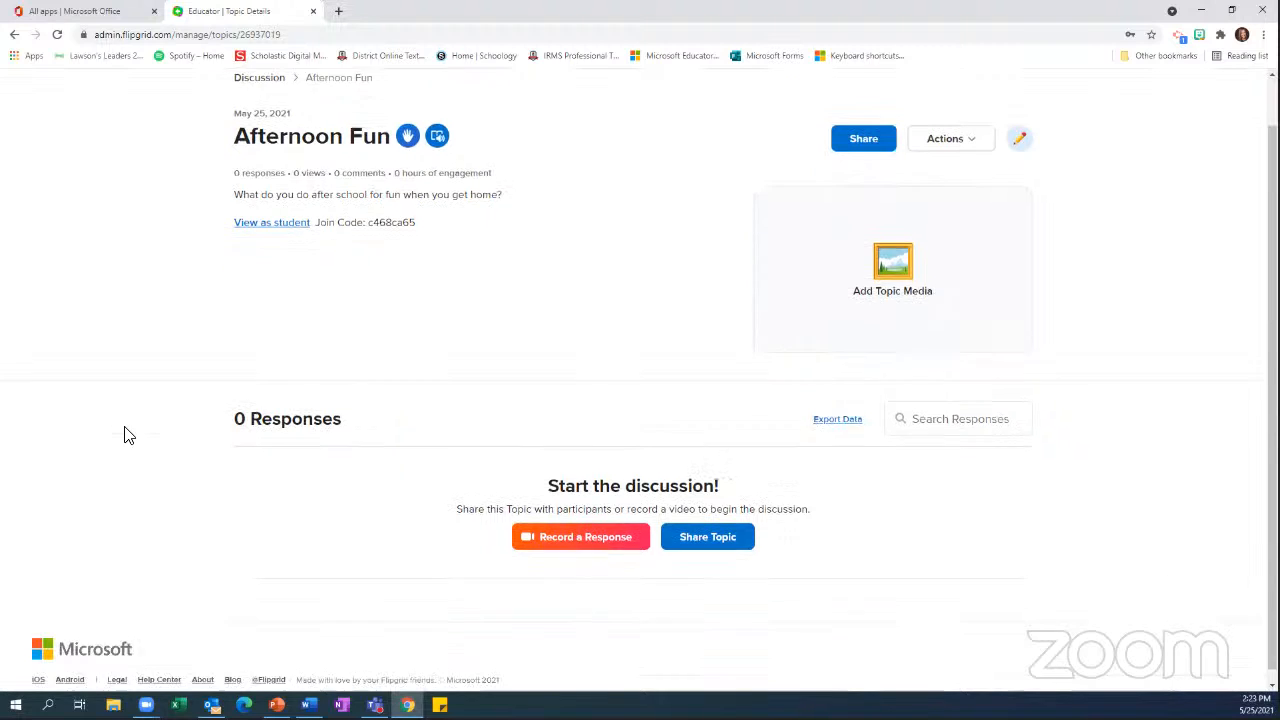